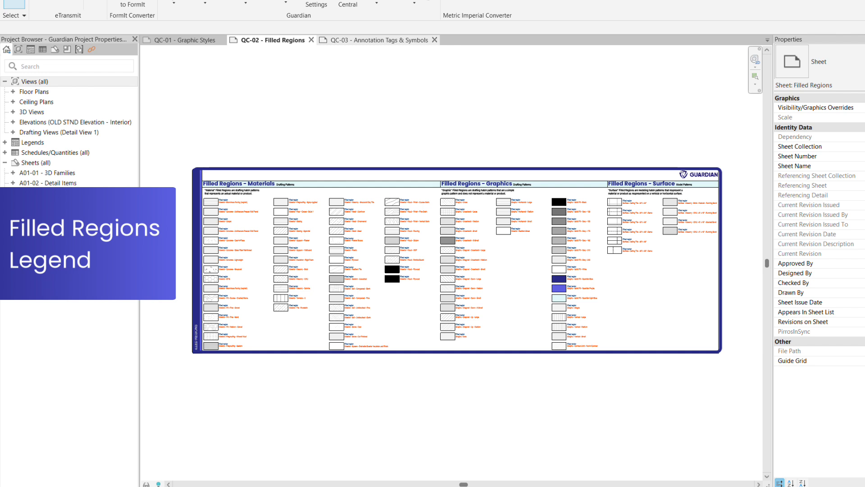
# View the QC-03 - Annotation Tags & Symbols sheet
pyautogui.click(379, 40)
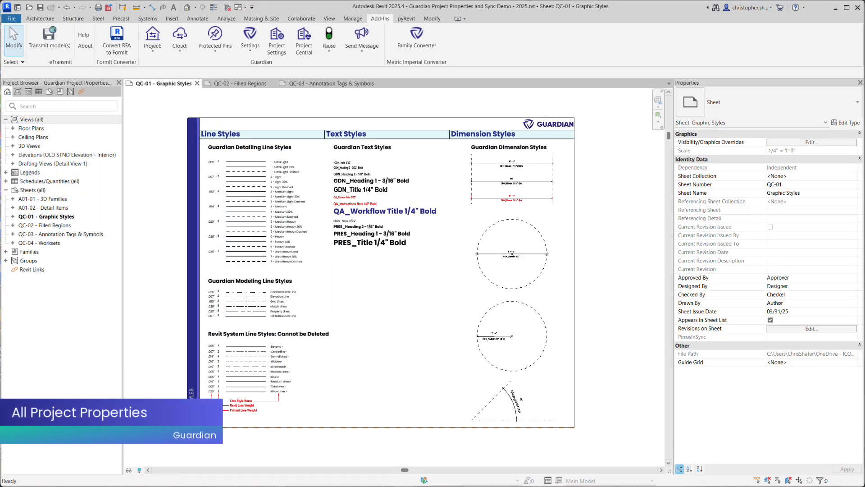
# Open Guardian's All Project Properties and list the Text types within the Annotation Symbols of the system family types
pyautogui.click(153, 45)
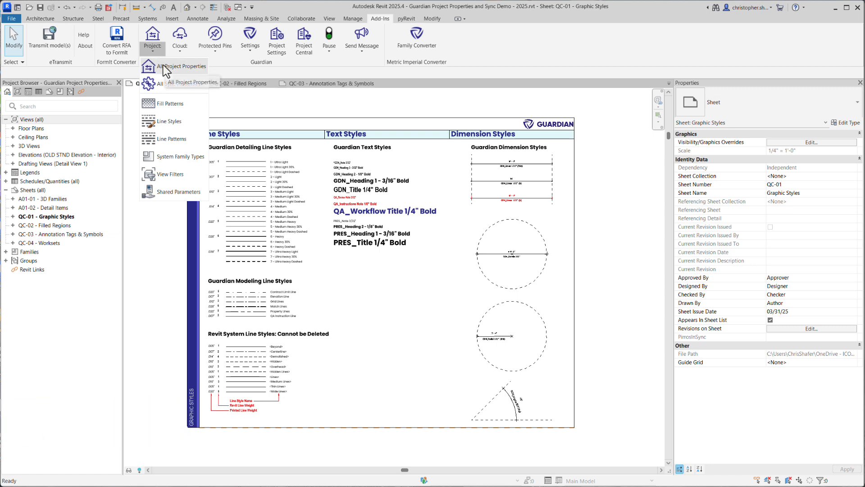
pyautogui.click(164, 65)
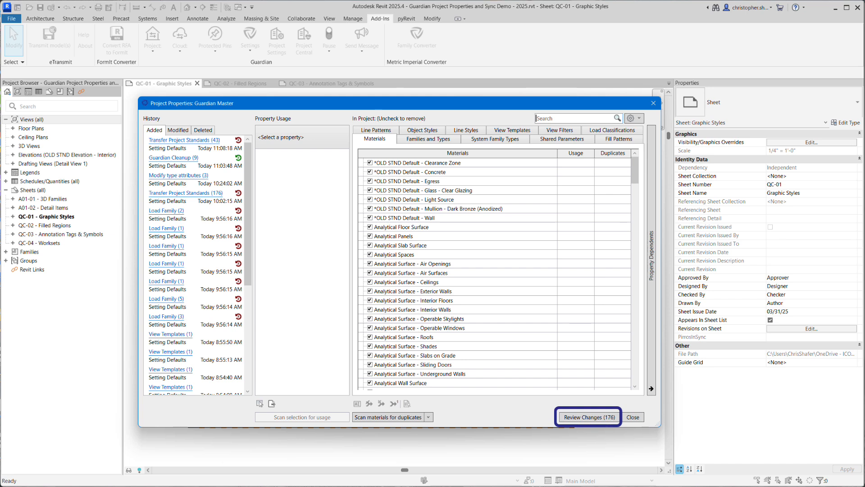
pyautogui.click(484, 140)
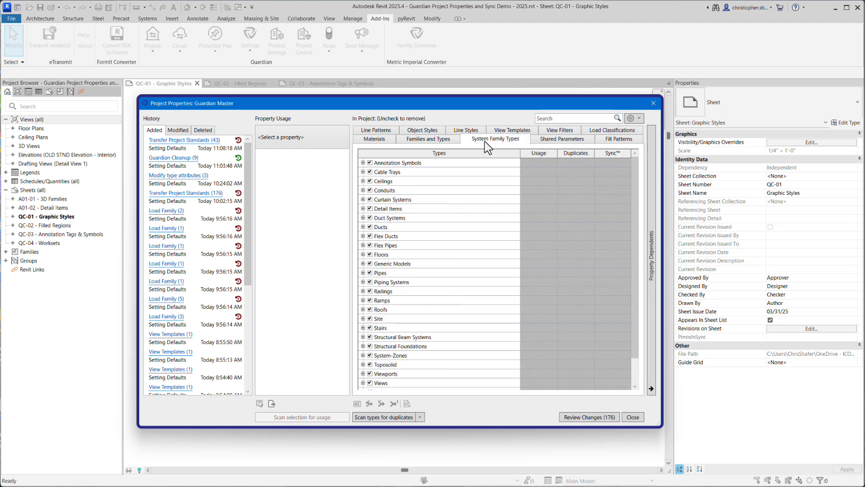
pyautogui.click(363, 163)
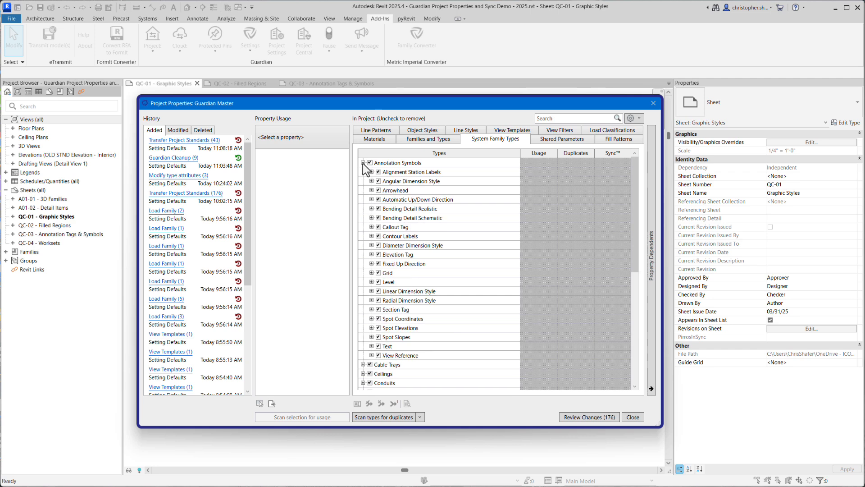
pyautogui.click(371, 346)
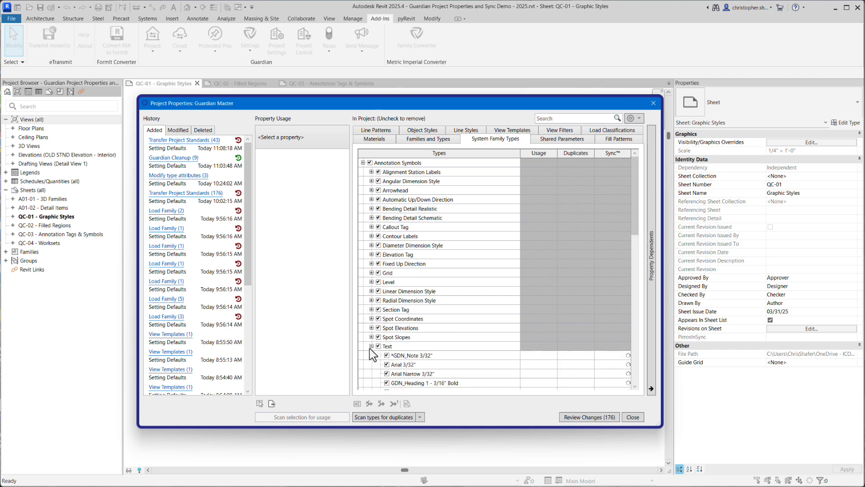
pyautogui.scroll(-1, 431, 323)
pyautogui.scroll(-5, 431, 323)
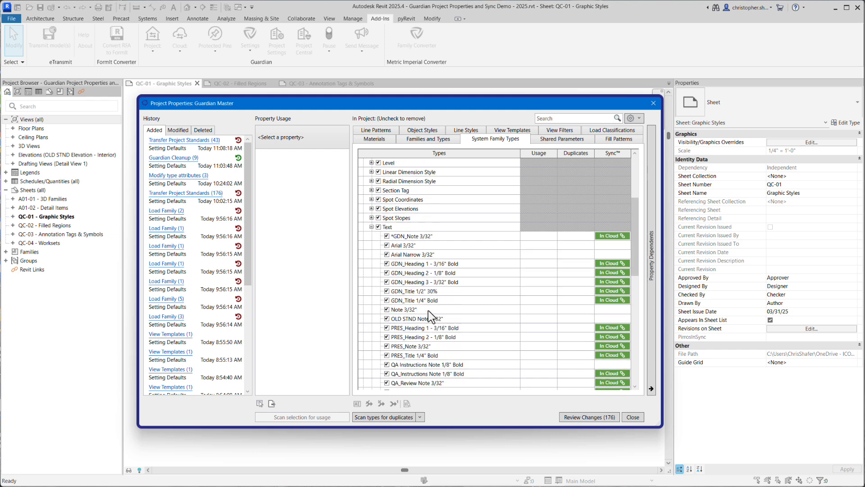
pyautogui.scroll(-3, 428, 310)
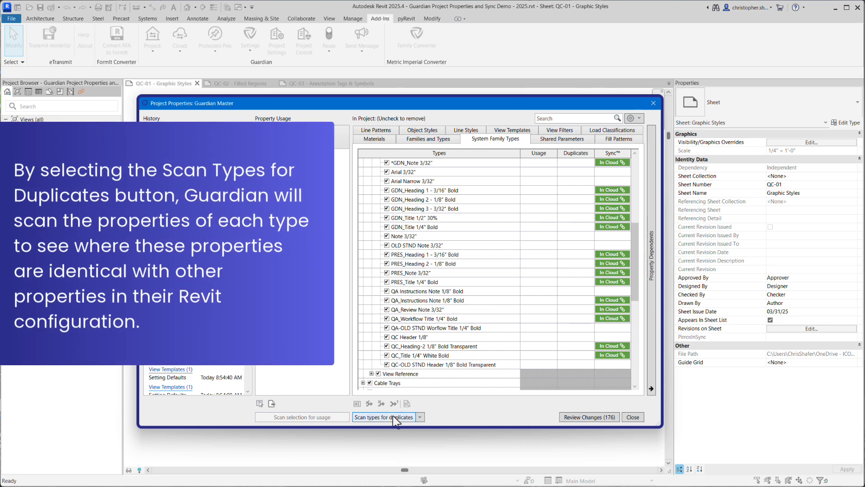
# Scan the types for duplicates and merge text types Arial 3/32", Arial Narrow 3/32" and Note 3/32" into *GDN_Note 3/32"
pyautogui.click(394, 416)
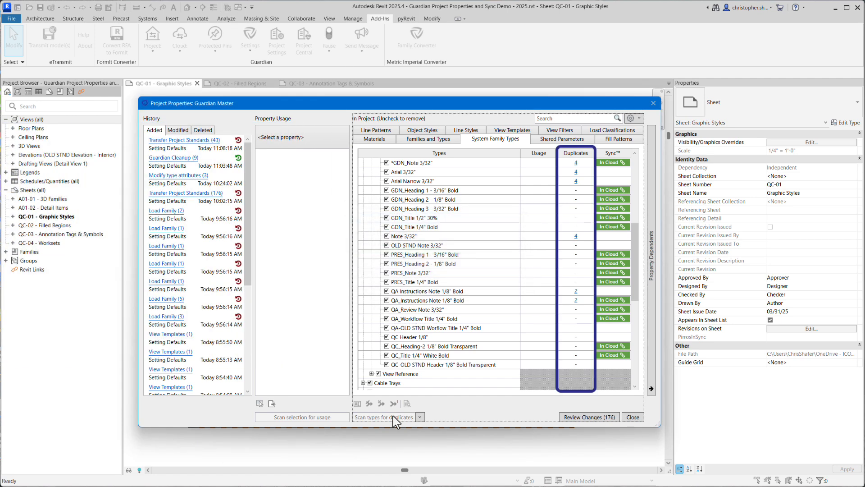
pyautogui.click(575, 172)
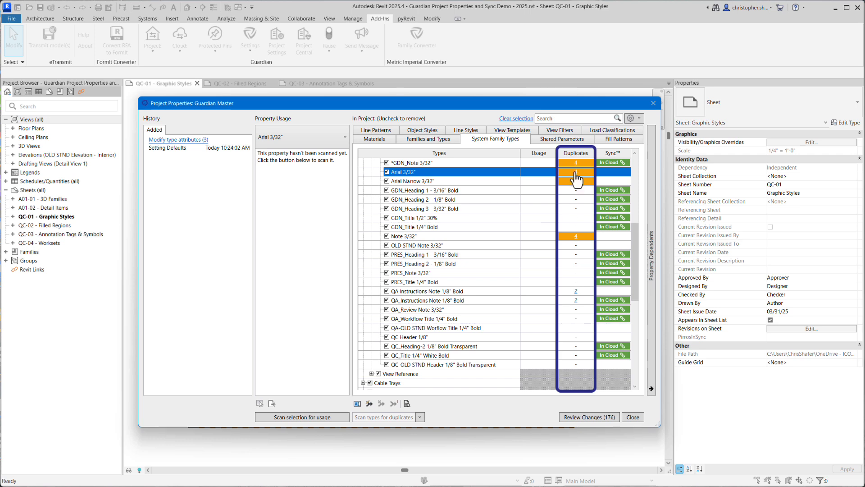
pyautogui.click(576, 172)
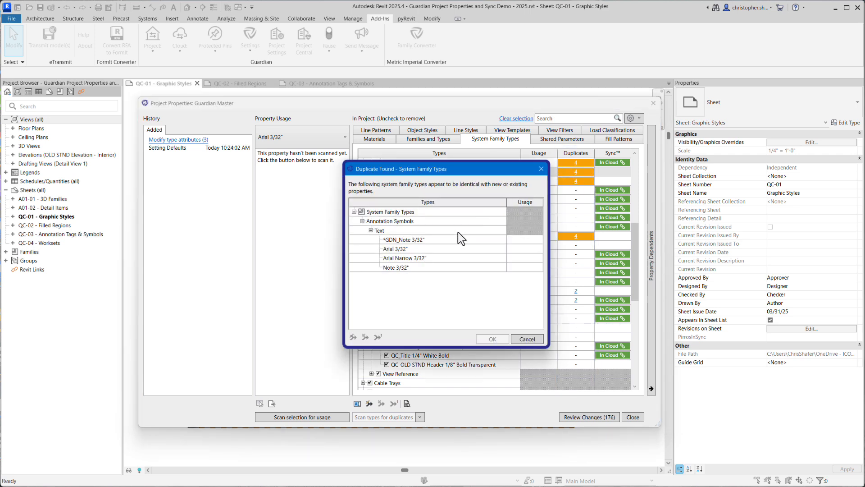
pyautogui.click(430, 250)
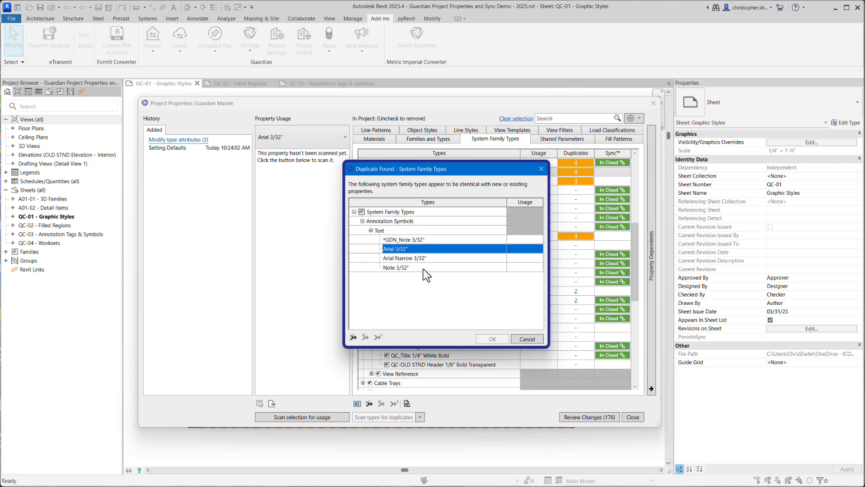
pyautogui.keyDown('shift'); pyautogui.click(423, 268); pyautogui.keyUp('shift')
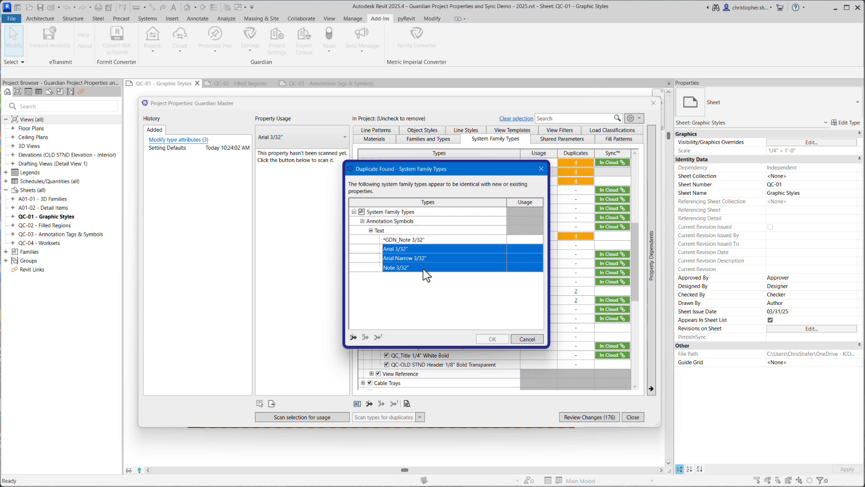
pyautogui.click(354, 337)
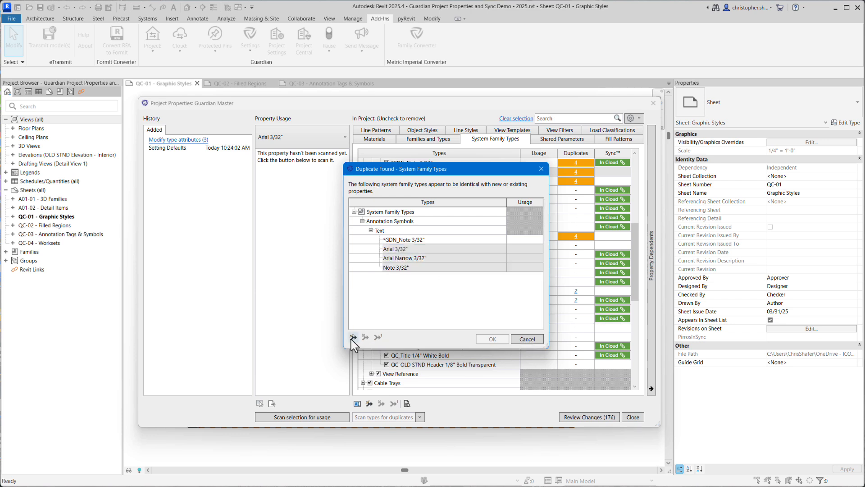
pyautogui.click(464, 212)
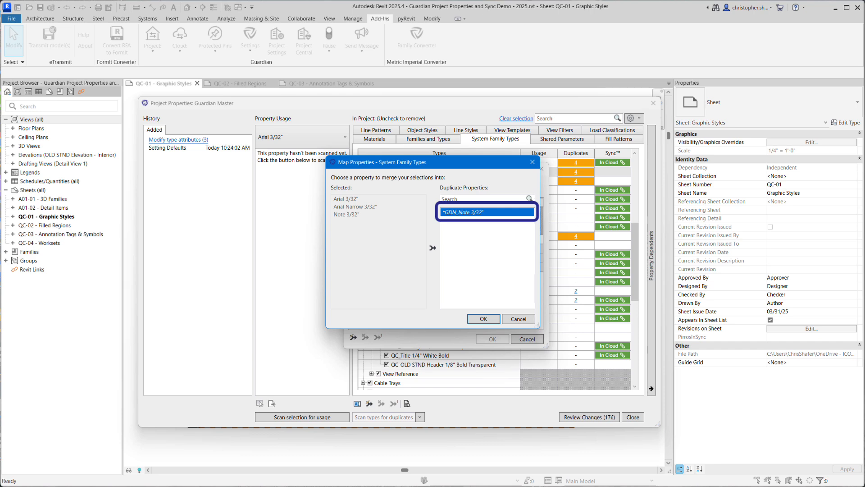
pyautogui.click(484, 318)
pyautogui.click(492, 339)
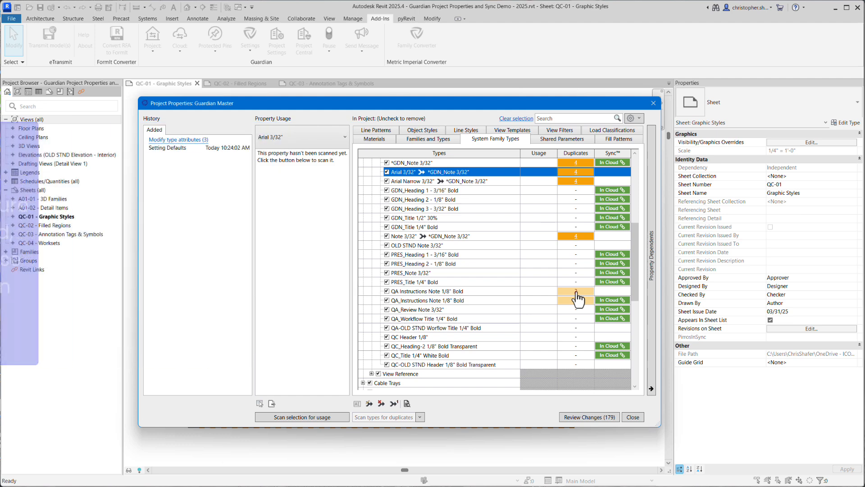
# Merge the duplicate text type QA Instructions Note 1/8" Bold into QA_Instructions Note 1/8" Bold
pyautogui.click(576, 292)
pyautogui.click(429, 238)
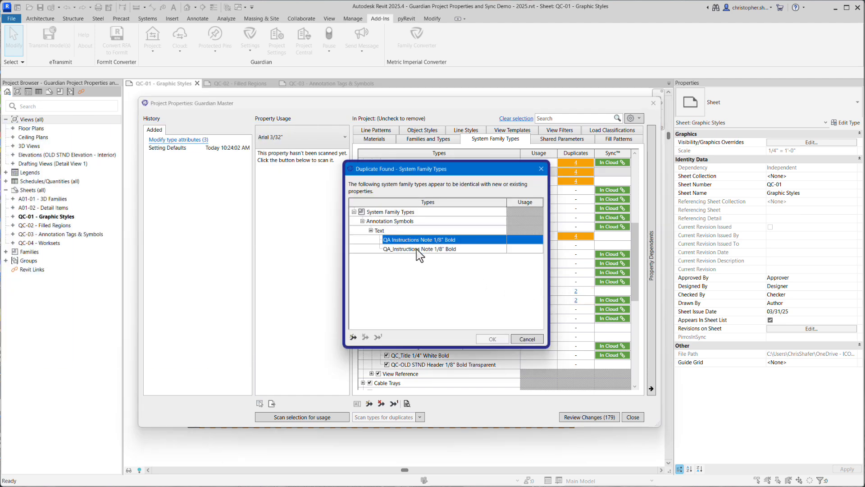
pyautogui.click(353, 337)
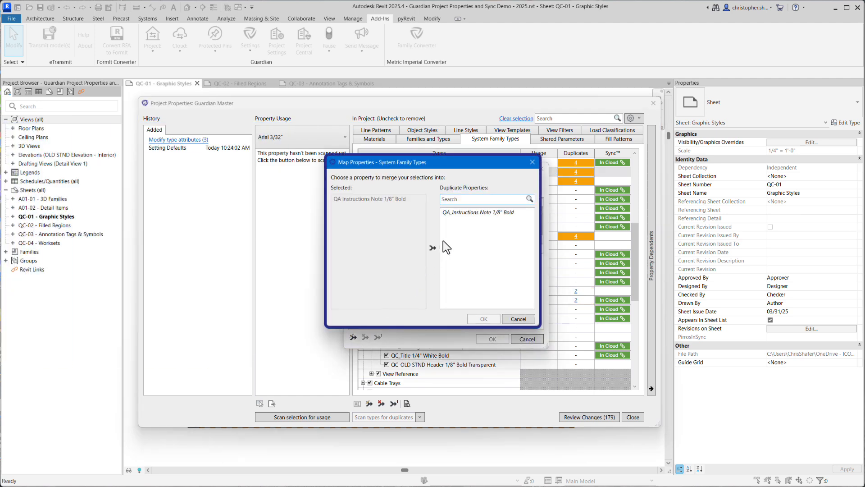
pyautogui.click(473, 212)
pyautogui.click(484, 319)
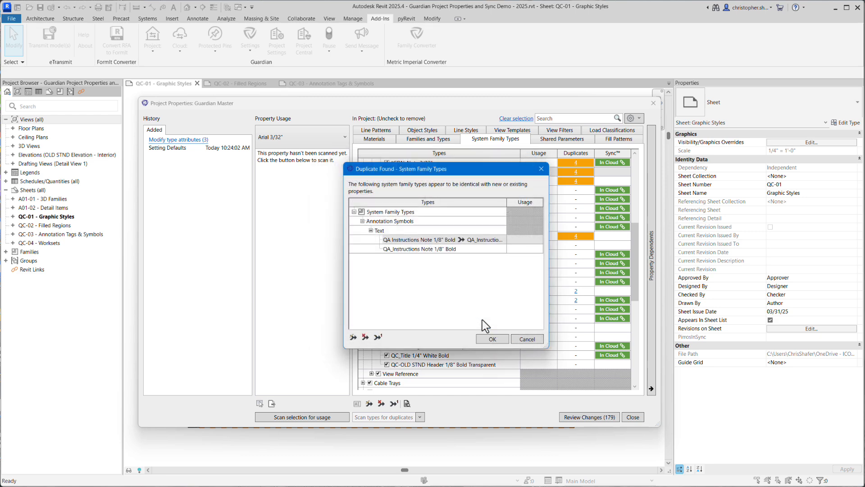
pyautogui.click(493, 340)
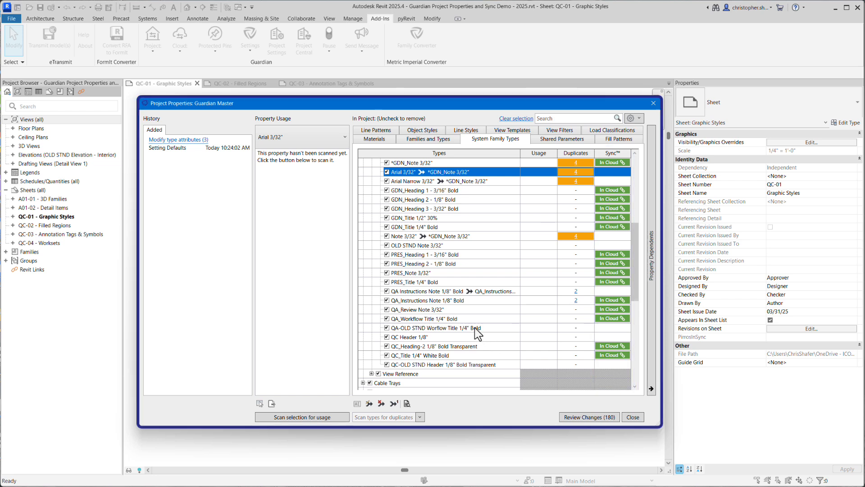
# Merge the text type QA-OLD STND Worflow Title 1/4" Bold into QA_Workflow Title 1/4" Bold
pyautogui.click(474, 327)
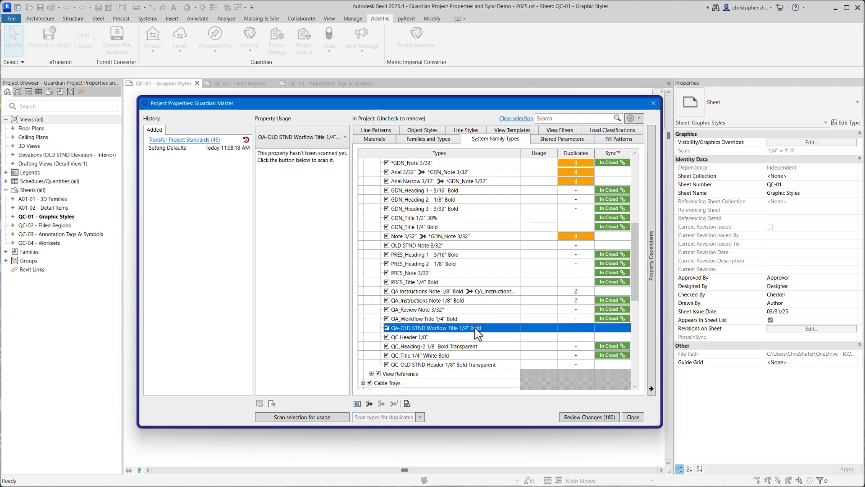
pyautogui.click(370, 404)
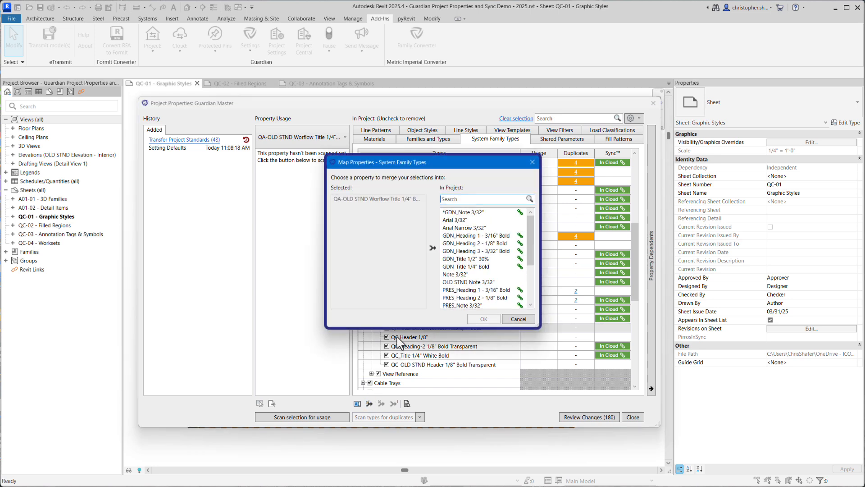
pyautogui.moveTo(532, 255); pyautogui.dragTo(526, 287)
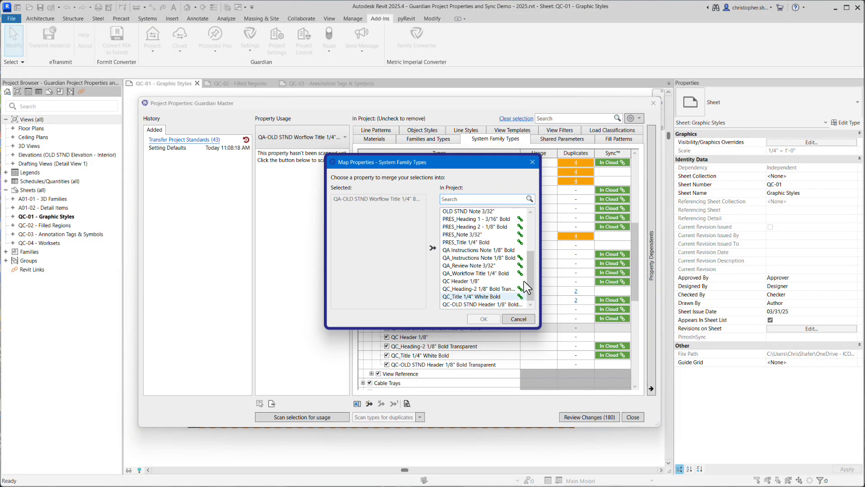
pyautogui.click(492, 274)
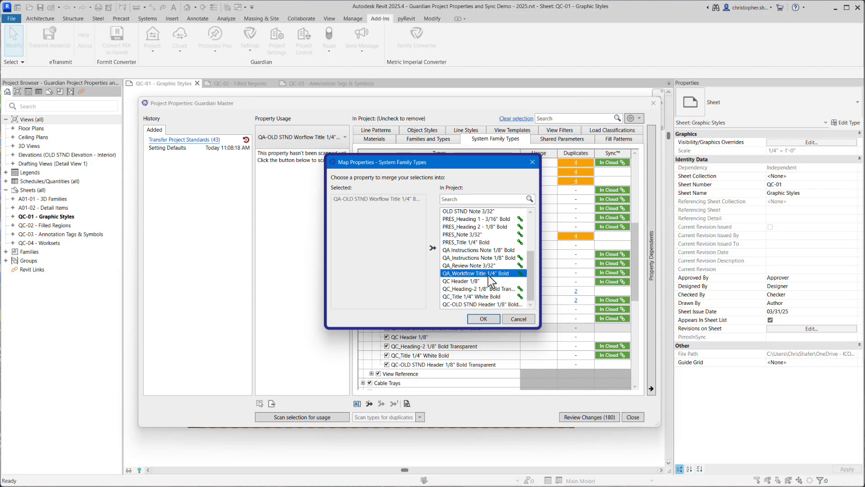
pyautogui.click(483, 319)
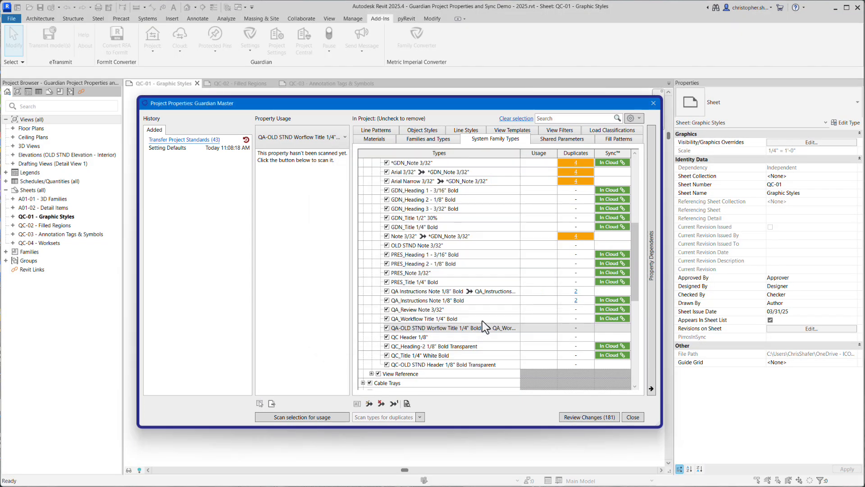
# Open the merge mapping for the QC-OLD STND Header 1/8" Bold Transparent text type
pyautogui.click(443, 365)
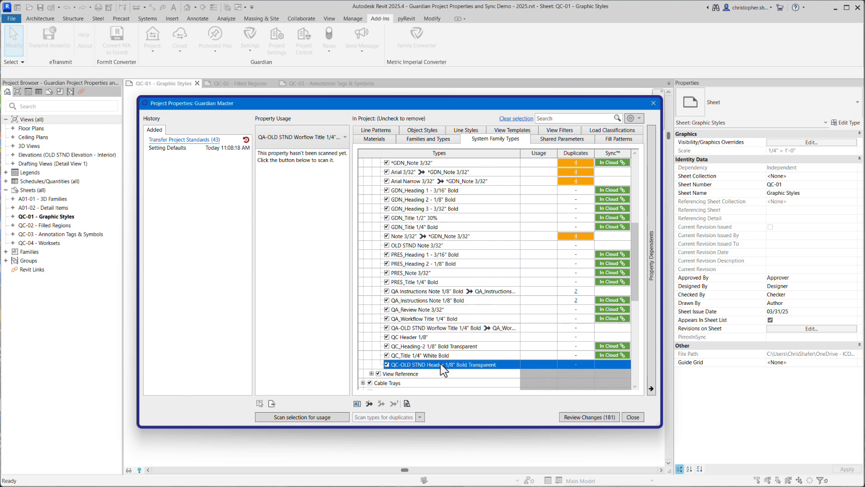
pyautogui.click(369, 404)
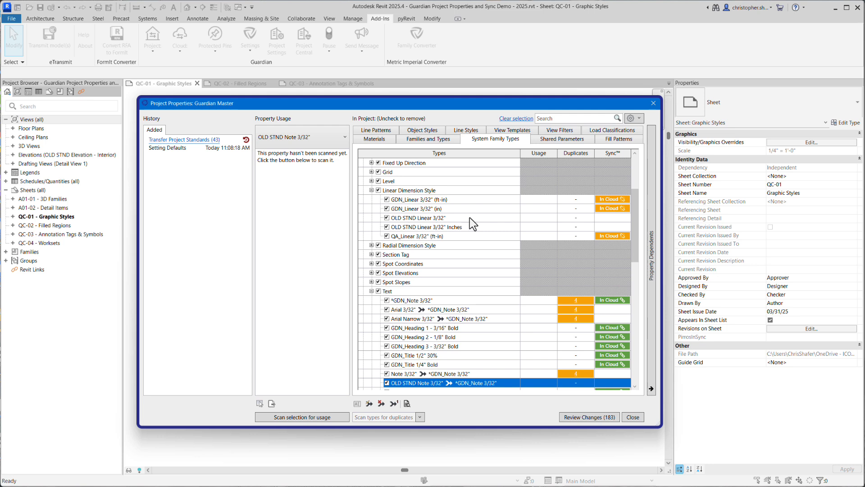
# Compare the project and cloud versions of GDN_Linear 3/32" (ft-in) and fix its sync relationship by matching the cloud version
pyautogui.click(614, 199)
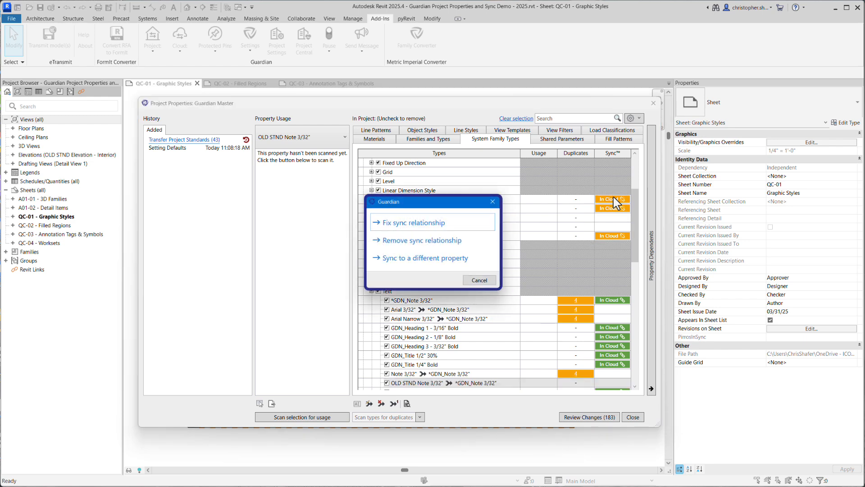
pyautogui.click(464, 222)
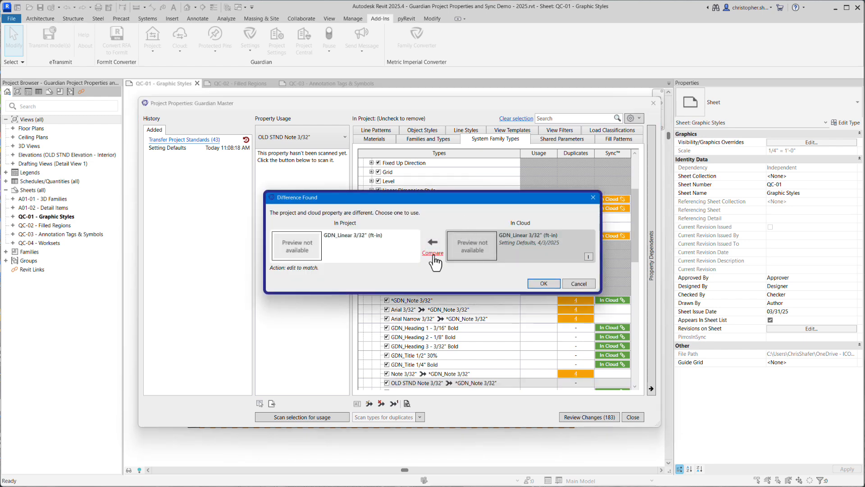
pyautogui.click(433, 254)
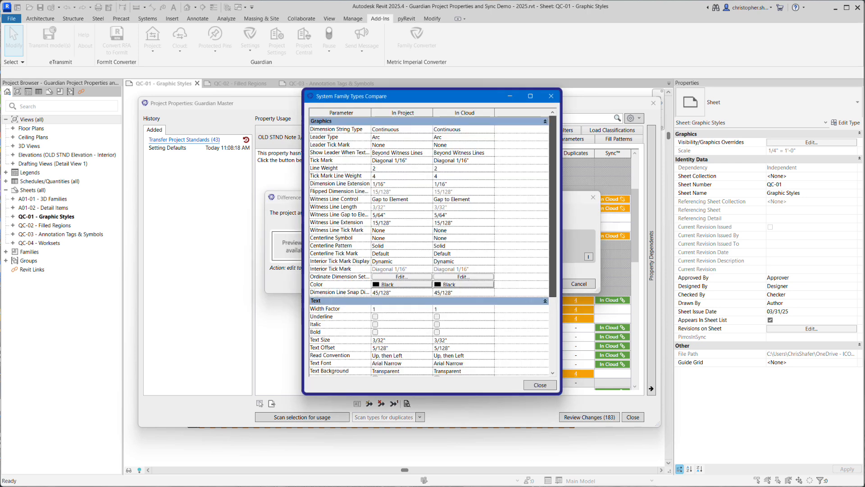
pyautogui.scroll(-3, 428, 245)
pyautogui.scroll(-2, 428, 246)
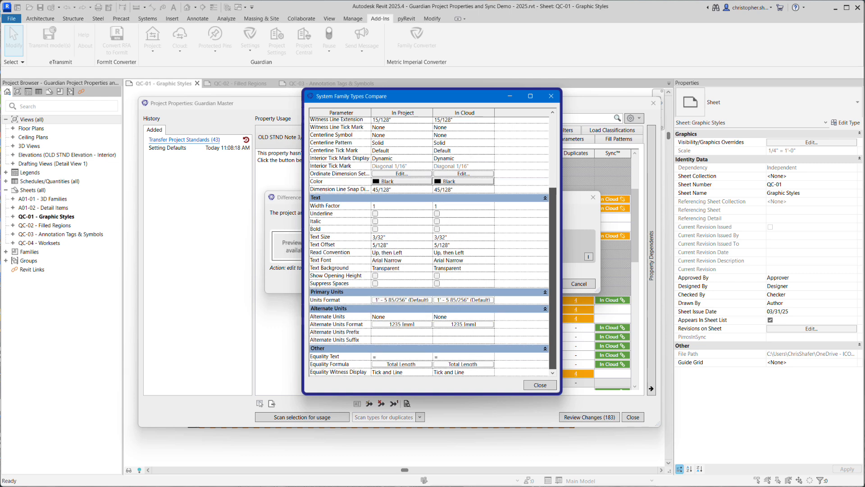
pyautogui.scroll(5, 428, 245)
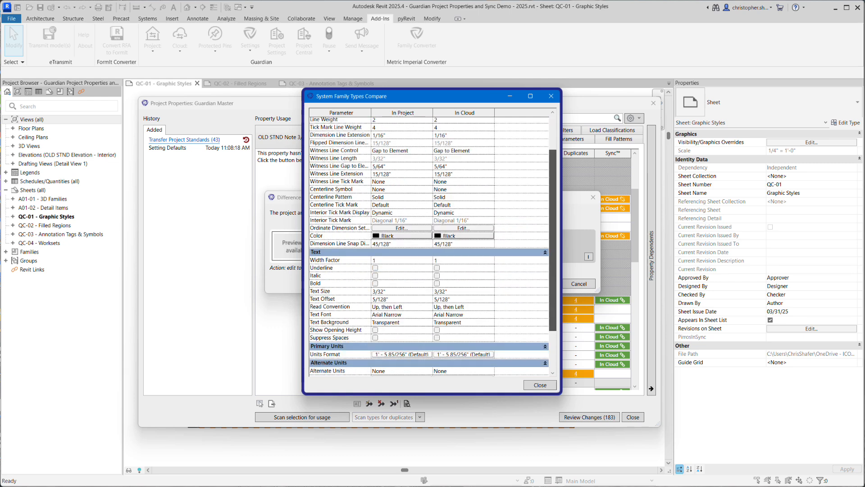
pyautogui.click(540, 384)
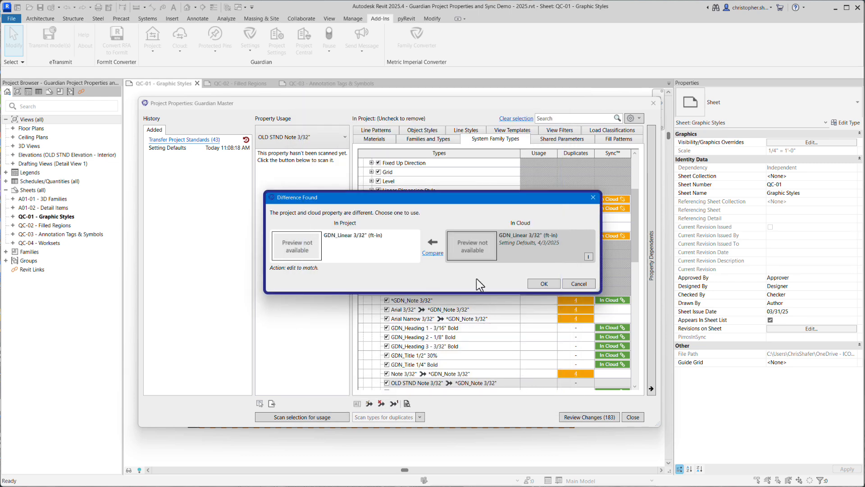
pyautogui.click(544, 284)
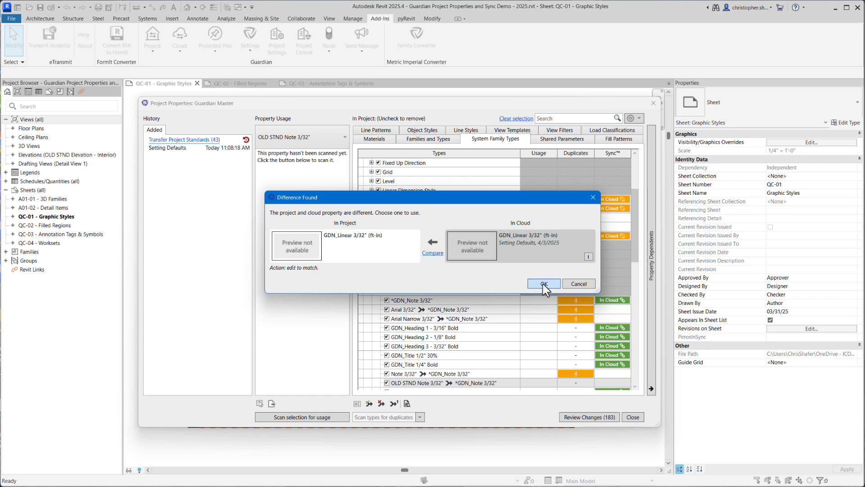
# Fix the cloud sync relationships of the linear dimension styles GDN_Linear 3/32" (in) and QA_Linear 3/32" (ft-in)
pyautogui.click(612, 209)
pyautogui.click(544, 284)
pyautogui.click(610, 237)
pyautogui.click(544, 285)
# Merge the linear dimension style OLD STND Linear 3/32" into GDN_Linear 3/32" (ft-in) and OLD STND Linear 3/32" Inches into GDN_Linear 3/32" (in)
pyautogui.click(418, 218)
pyautogui.click(369, 404)
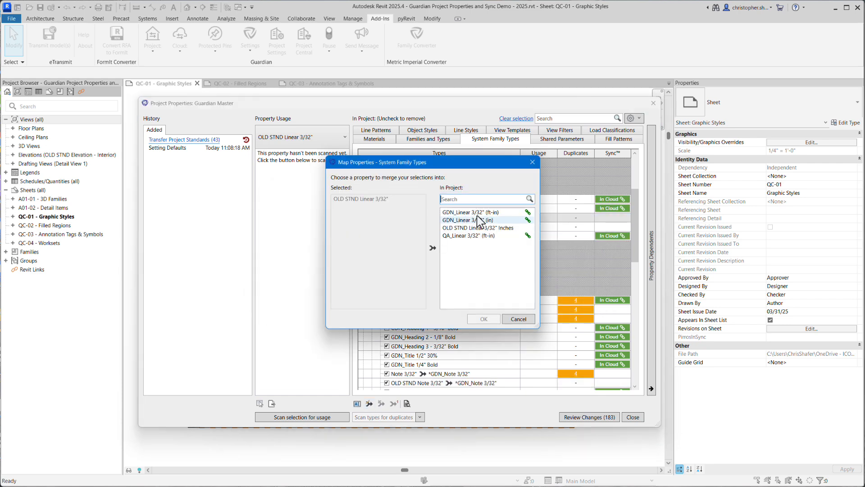
pyautogui.click(477, 213)
pyautogui.click(483, 319)
pyautogui.click(418, 227)
pyautogui.click(369, 403)
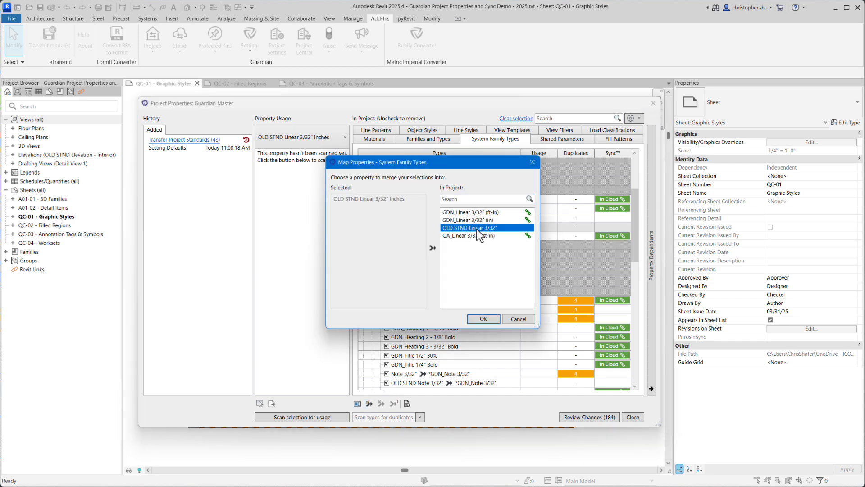
pyautogui.click(468, 220)
pyautogui.click(483, 319)
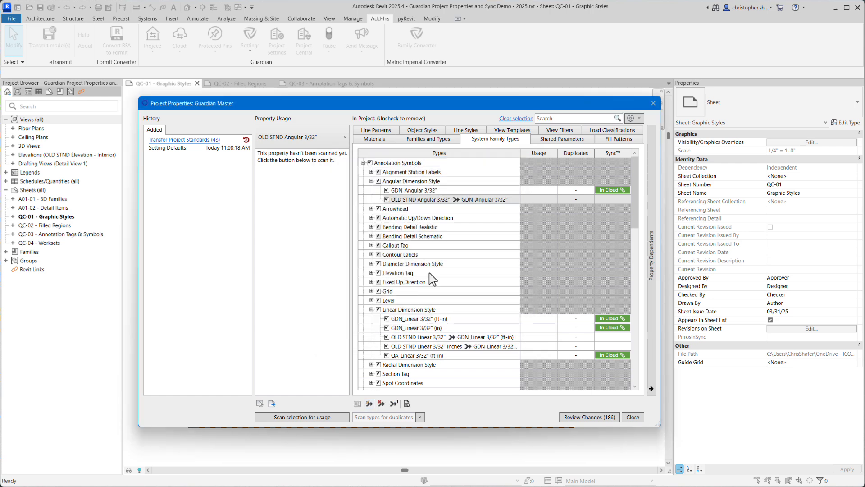
# Merge the grid types OLD STND Grid - Existing into GDN - Grid - Existing and OLD STND Grid - New into GDN - Grid - New
pyautogui.click(404, 242)
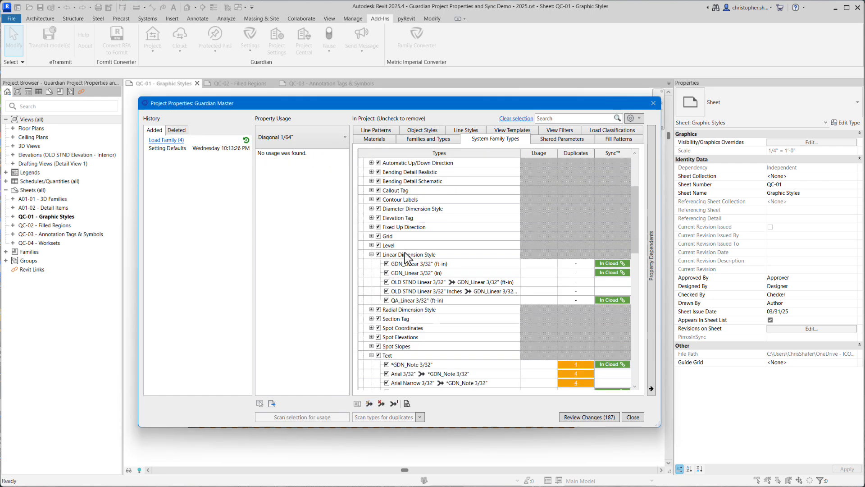
pyautogui.click(372, 255)
pyautogui.click(420, 282)
pyautogui.click(370, 403)
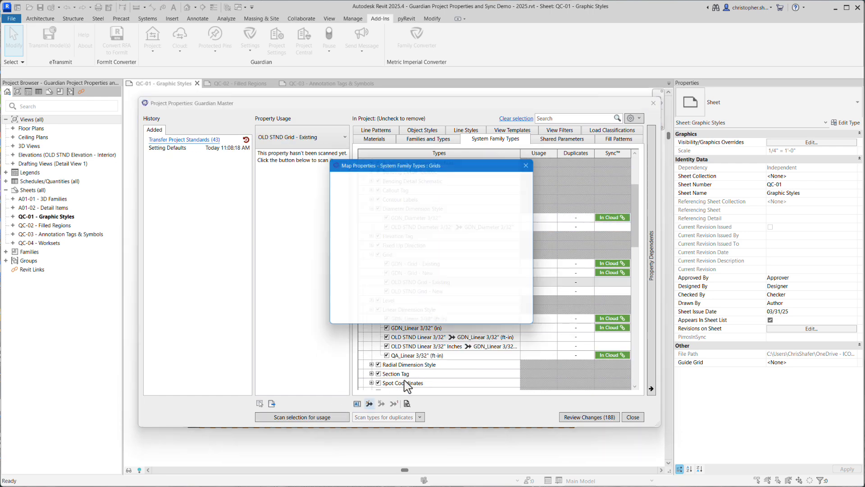
pyautogui.doubleClick(473, 212)
pyautogui.click(422, 292)
pyautogui.click(369, 404)
pyautogui.doubleClick(476, 220)
# Merge OLD STND Radial 3/32" into GDN_Radial 3/32" (ft-in) and fix the target's sync relationship by matching the cloud version
pyautogui.scroll(-3, 381, 218)
pyautogui.click(372, 209)
pyautogui.click(372, 209)
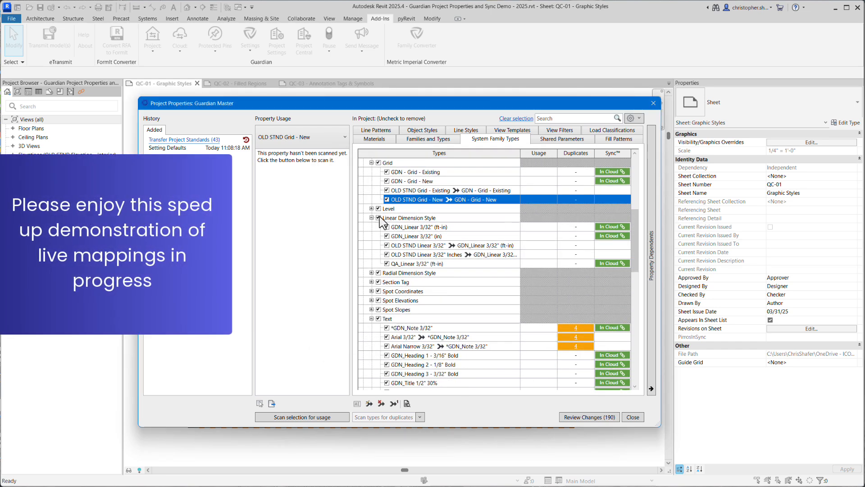
pyautogui.click(372, 272)
pyautogui.click(415, 290)
pyautogui.click(369, 403)
pyautogui.doubleClick(478, 213)
pyautogui.click(619, 283)
pyautogui.click(416, 224)
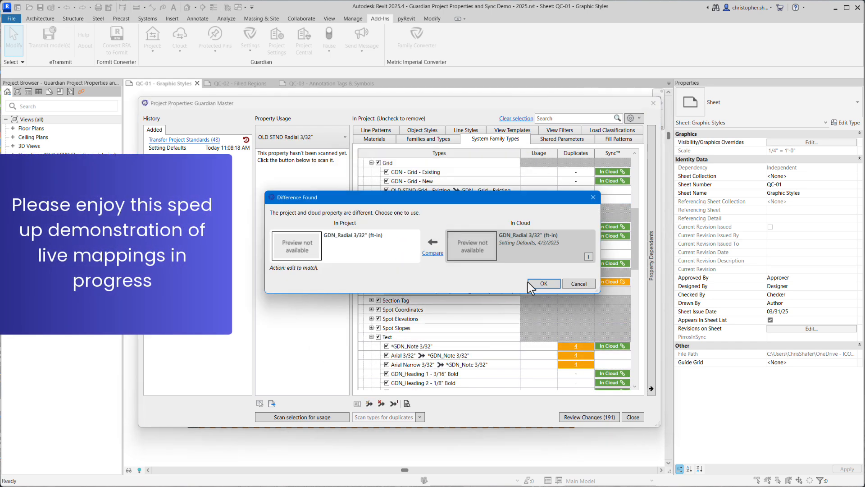
pyautogui.click(533, 284)
# Compare the filled region Material - Bituminous Paving (Asphalt) with its cloud version and fix its sync relationship by matching the cloud
pyautogui.scroll(-9, 491, 276)
pyautogui.scroll(-3, 491, 276)
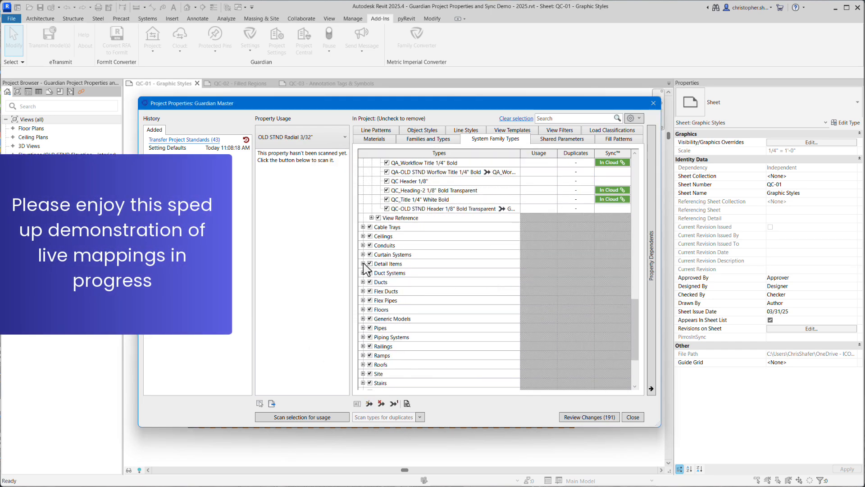
pyautogui.click(363, 264)
pyautogui.scroll(-7, 438, 242)
pyautogui.click(372, 291)
pyautogui.scroll(-11, 452, 301)
pyautogui.scroll(-8, 452, 301)
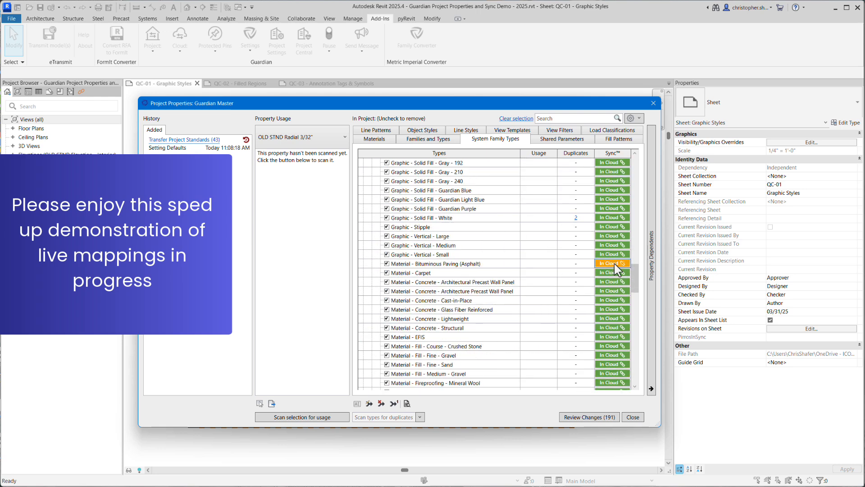
pyautogui.click(614, 263)
pyautogui.click(434, 254)
pyautogui.click(539, 345)
pyautogui.click(533, 285)
pyautogui.scroll(-20, 533, 288)
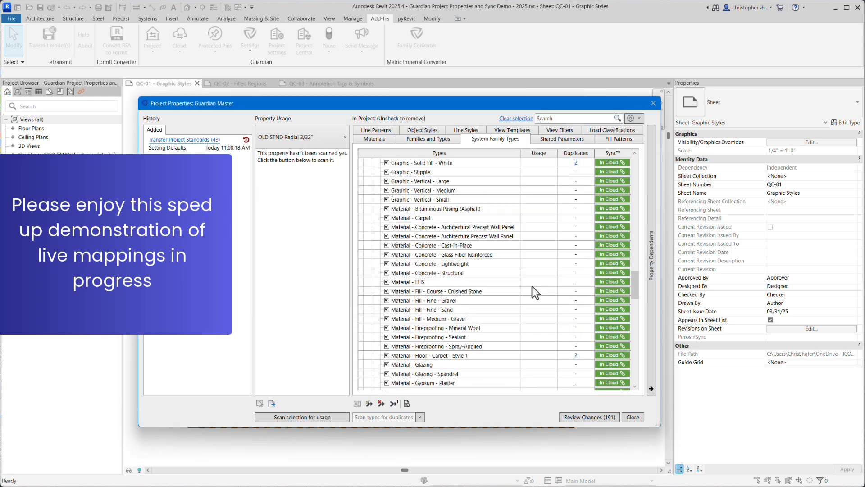
# Merge the viewport type *OLD STND View Title into *GDN View Title
pyautogui.click(363, 355)
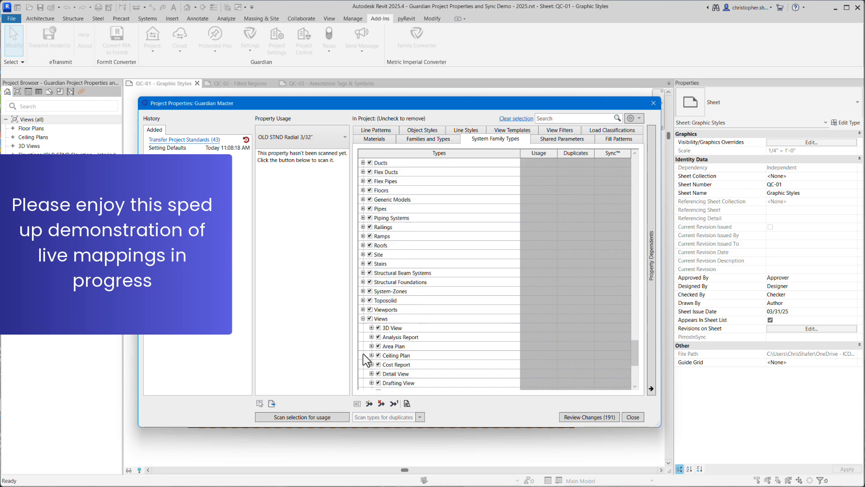
pyautogui.scroll(-3, 364, 354)
pyautogui.click(371, 318)
pyautogui.click(363, 227)
pyautogui.click(371, 236)
pyautogui.click(416, 255)
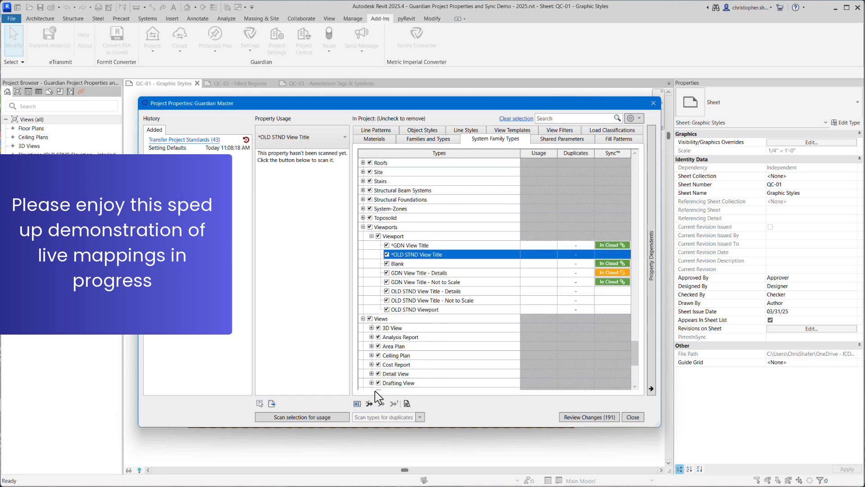
pyautogui.click(369, 404)
pyautogui.click(469, 212)
pyautogui.click(487, 320)
# Merge the OLD STND View Title - Details and - Not to Scale viewport types into GDN View Title - Details and GDN View Title - Not to Scale
pyautogui.click(430, 292)
pyautogui.click(369, 404)
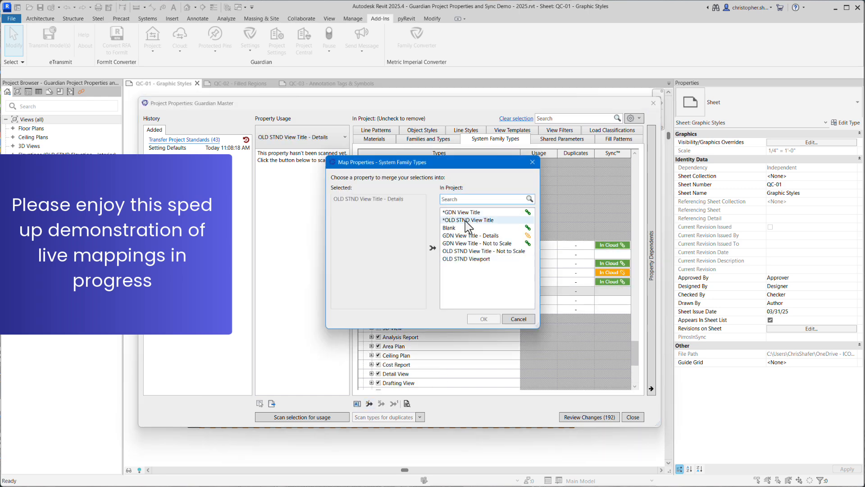
pyautogui.click(469, 236)
pyautogui.click(485, 319)
pyautogui.click(423, 301)
pyautogui.click(369, 403)
pyautogui.click(469, 244)
# Merge the viewport type OLD STND Viewport into *GDN View Title
pyautogui.click(416, 310)
pyautogui.click(370, 404)
pyautogui.click(469, 212)
pyautogui.click(486, 320)
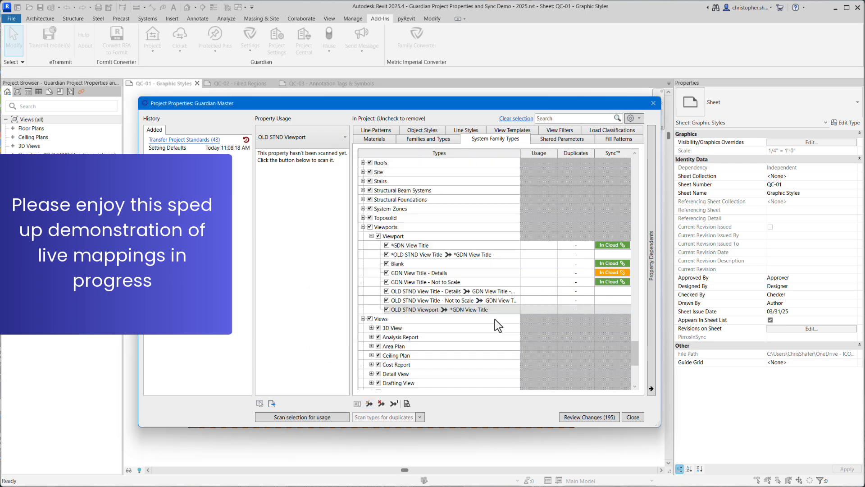
# Try to fix the sync relationship of the viewport type GDN View Title - Details by matching the cloud version
pyautogui.click(607, 274)
pyautogui.click(431, 254)
pyautogui.click(538, 287)
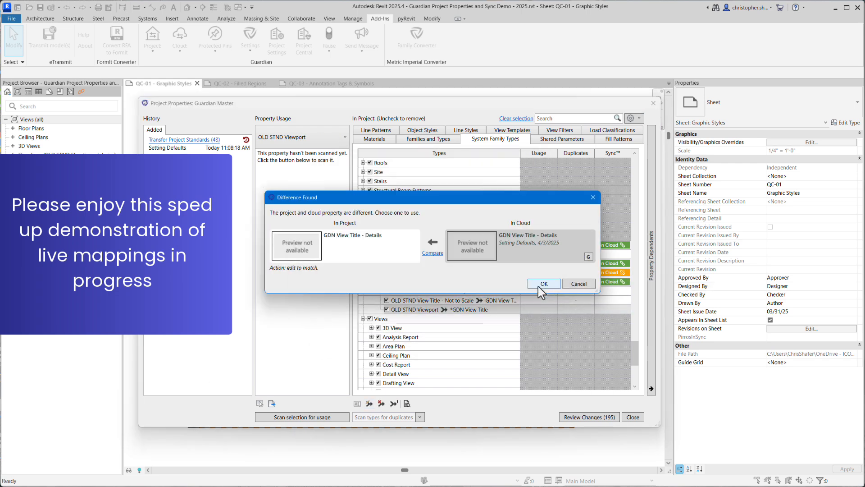
pyautogui.click(541, 285)
pyautogui.click(608, 273)
pyautogui.click(543, 284)
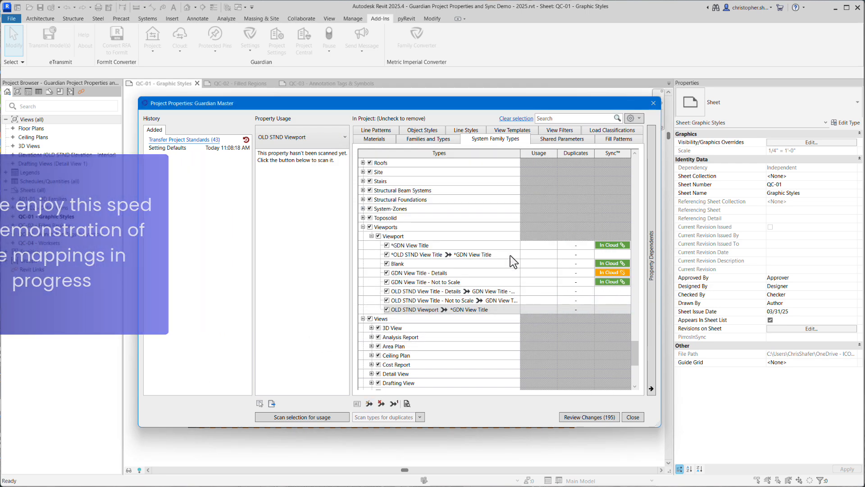
# Scan the Demolished line pattern for its usage in the project
pyautogui.click(377, 138)
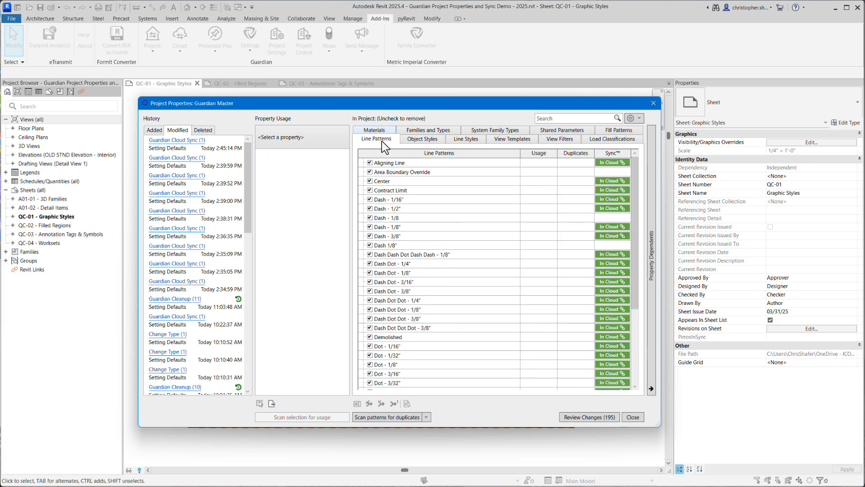
pyautogui.click(488, 336)
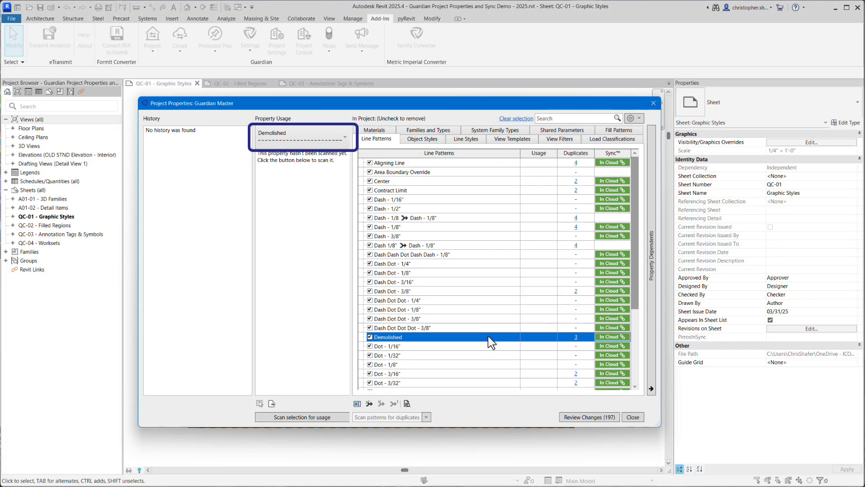
pyautogui.scroll(-3, 526, 318)
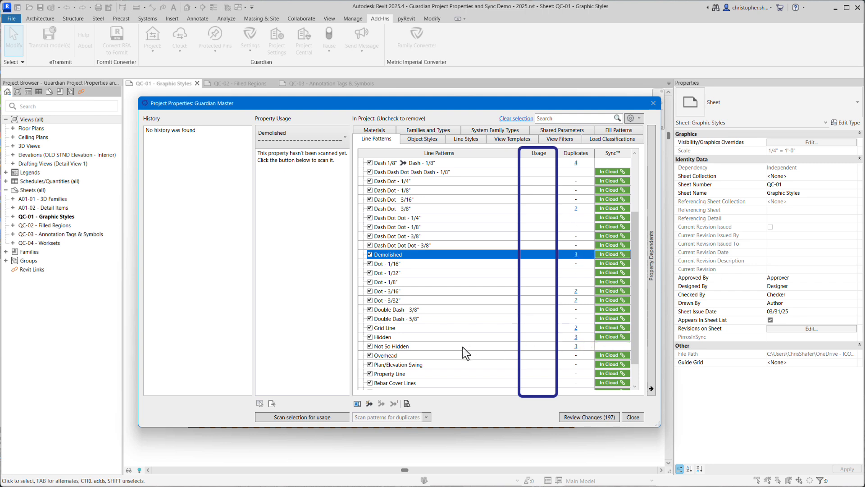
pyautogui.click(297, 418)
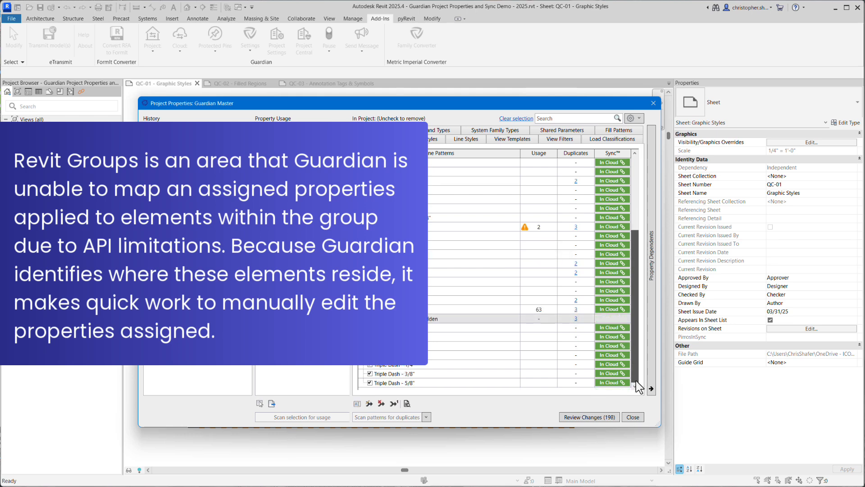
# Scan the Area Boundary Override line pattern for usage and mark it for removal this time only, without updating the rules
pyautogui.moveTo(638, 380); pyautogui.dragTo(640, 257)
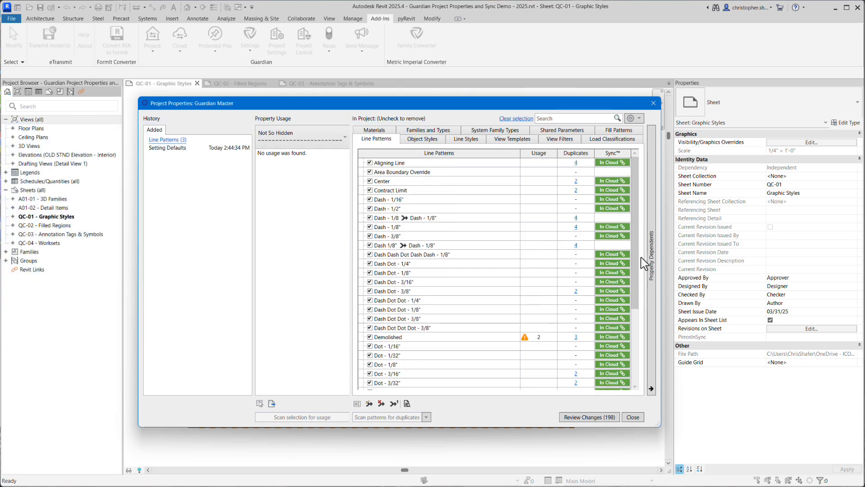
pyautogui.click(433, 173)
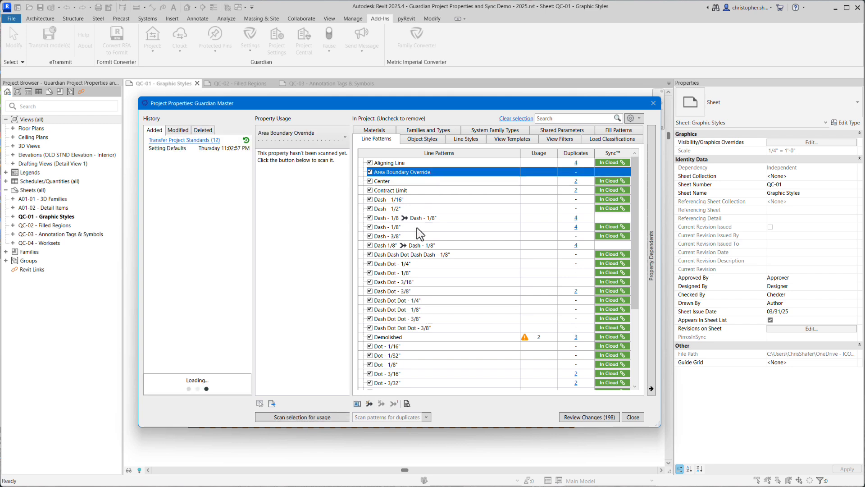
pyautogui.click(334, 416)
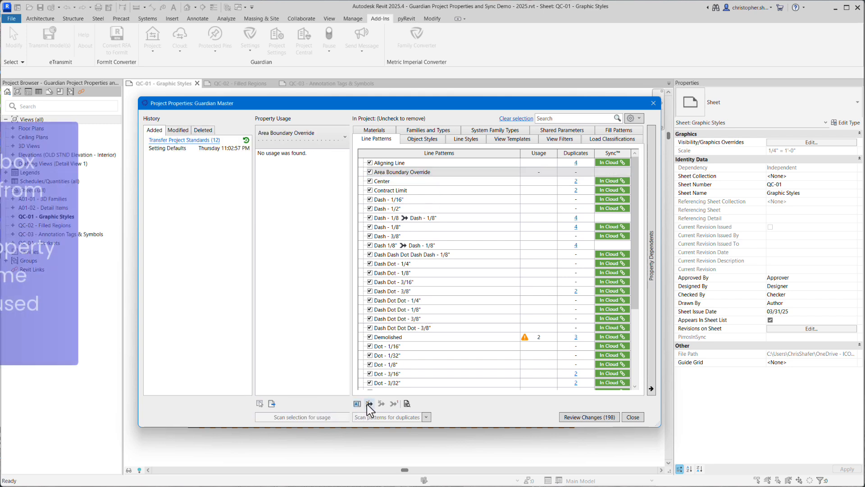
pyautogui.click(370, 171)
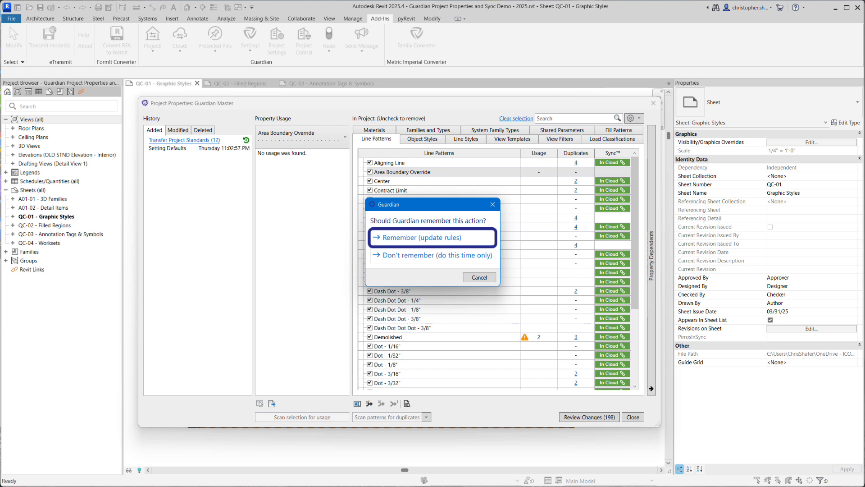
pyautogui.press('Tab')
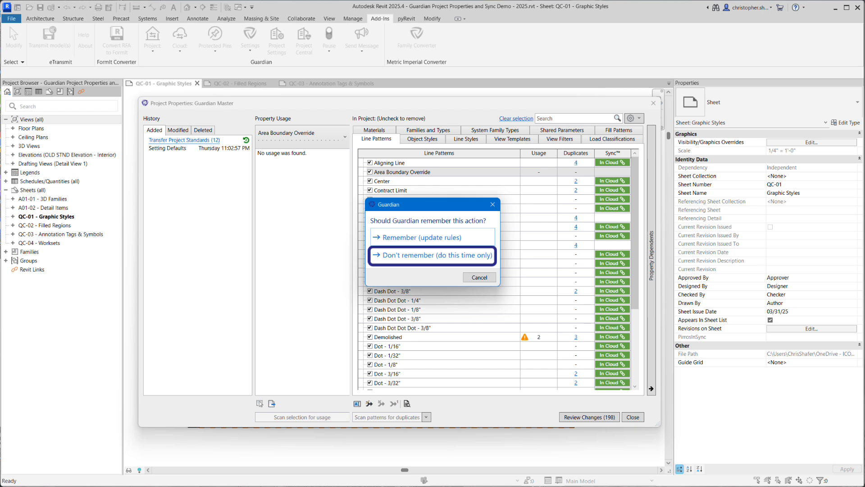
pyautogui.click(433, 255)
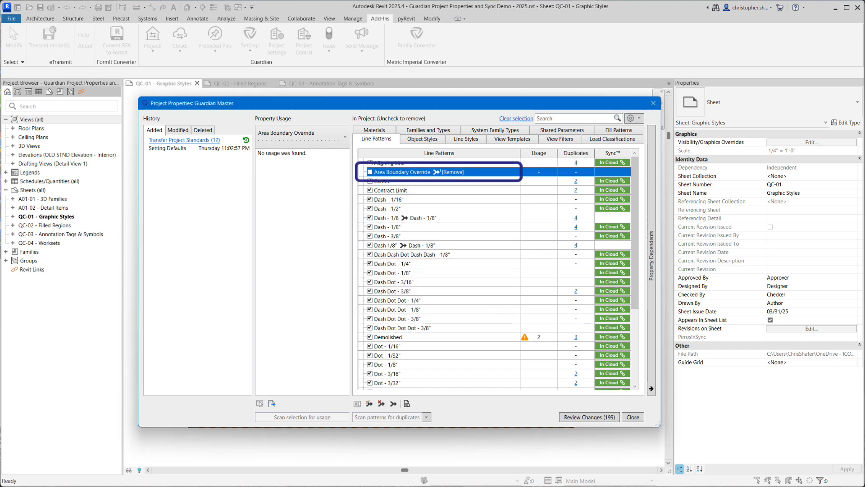
# Scan the line styles *01 - Ultra Light and *04 - Medium for usage
pyautogui.click(474, 139)
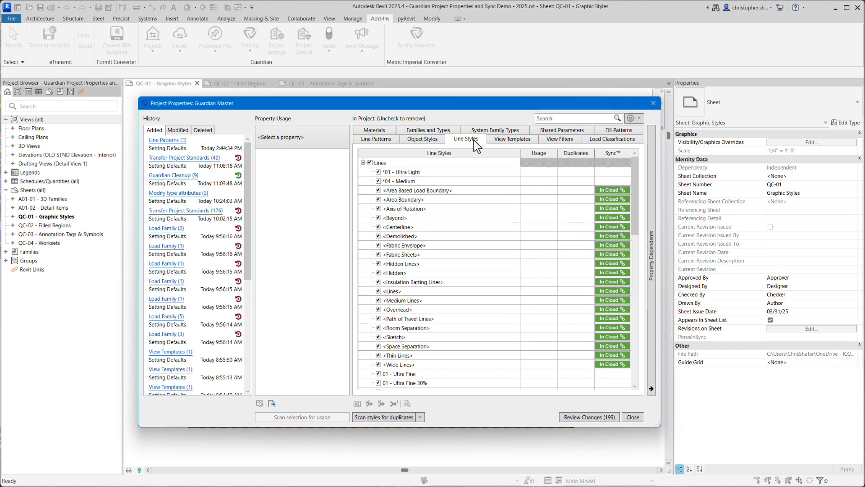
pyautogui.click(369, 404)
pyautogui.click(511, 319)
pyautogui.keyDown('ctrl'); pyautogui.click(399, 182); pyautogui.keyUp('ctrl')
pyautogui.click(288, 416)
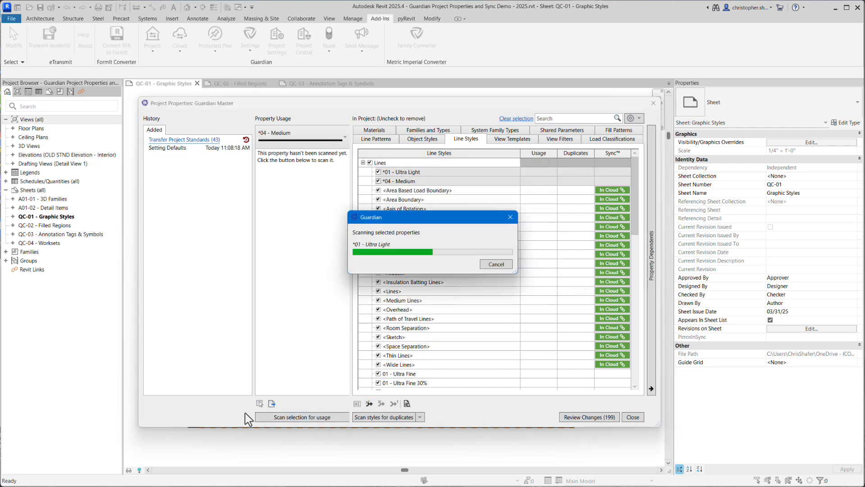
# Merge the line style *01 - Ultra Light into 01 - Ultra Fine and *04 - Medium into 04 - Medium
pyautogui.click(401, 172)
pyautogui.click(369, 404)
pyautogui.click(468, 216)
pyautogui.click(484, 319)
pyautogui.click(407, 181)
pyautogui.click(369, 404)
pyautogui.write('4')
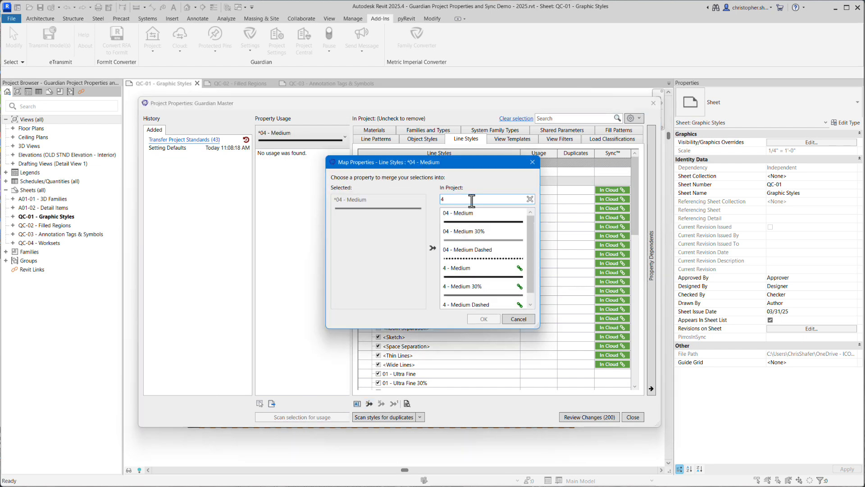
pyautogui.click(466, 214)
pyautogui.click(483, 319)
# Merge the line style 01 - Ultra Fine into 1 - Ultra Light and accept the redirected mapping of *01 - Ultra Light
pyautogui.scroll(-7, 474, 283)
pyautogui.click(417, 182)
pyautogui.click(369, 403)
pyautogui.write('1')
pyautogui.click(471, 269)
pyautogui.click(484, 319)
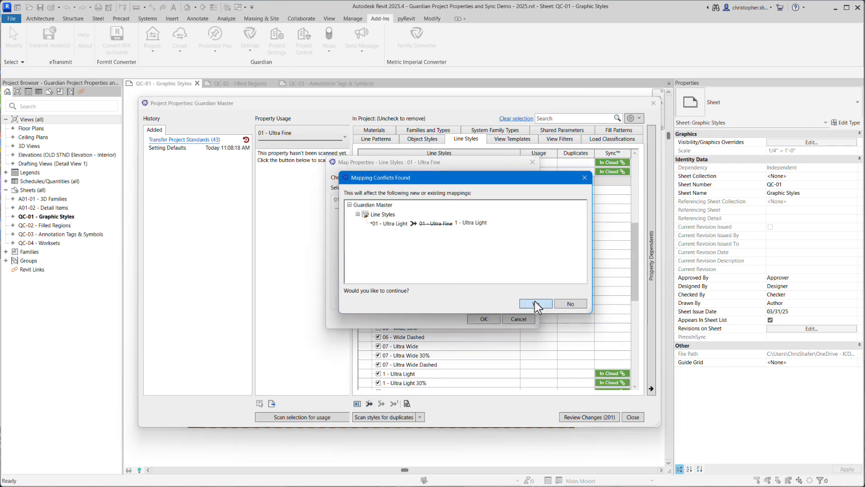
pyautogui.click(536, 304)
# Merge the line styles 01 - Ultra Fine 30% into 1 - Ultra Light 30% and 01 - Ultra Fine Dashed into 1 - Ultra Light Dashed
pyautogui.click(413, 190)
pyautogui.click(369, 404)
pyautogui.write('1')
pyautogui.click(486, 291)
pyautogui.click(484, 319)
pyautogui.click(414, 199)
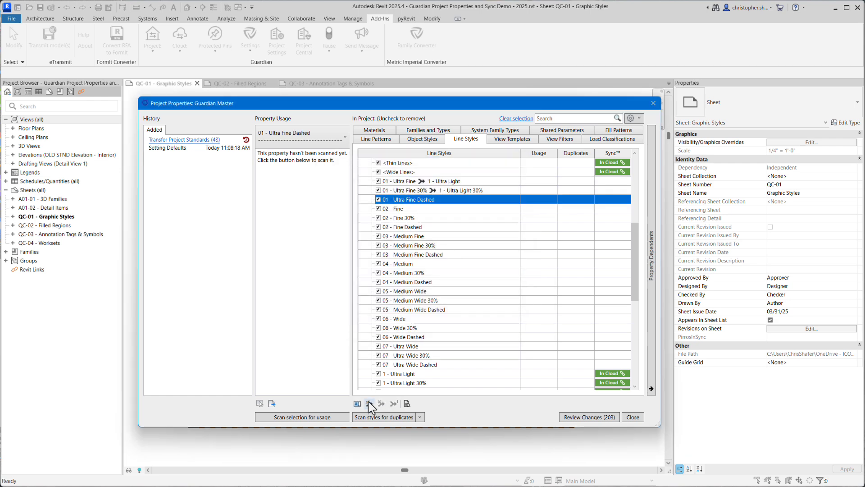
pyautogui.click(369, 403)
pyautogui.write('1')
pyautogui.click(489, 294)
pyautogui.click(483, 319)
# Merge the line style 02 - Fine into 2 - Light
pyautogui.click(369, 404)
pyautogui.write('2')
pyautogui.click(477, 256)
pyautogui.click(484, 319)
# Merge the line styles 02 - Fine 30% into 2 - Light 30% and 02 - Fine Dashed into 2 - Light Dashed
pyautogui.click(414, 218)
pyautogui.click(369, 403)
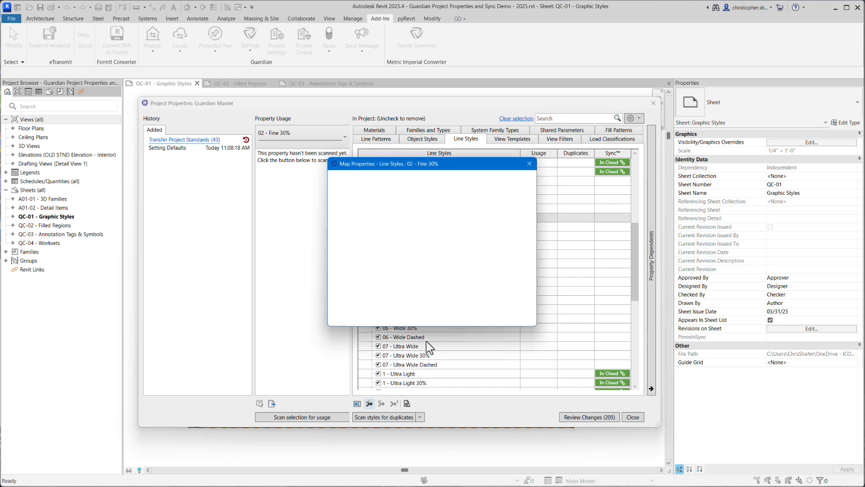
pyautogui.write('2')
pyautogui.click(468, 271)
pyautogui.write('2')
pyautogui.click(479, 287)
pyautogui.click(484, 319)
# Merge the line style 03 - Medium Fine into 3 - Medium Light
pyautogui.click(413, 236)
pyautogui.click(369, 403)
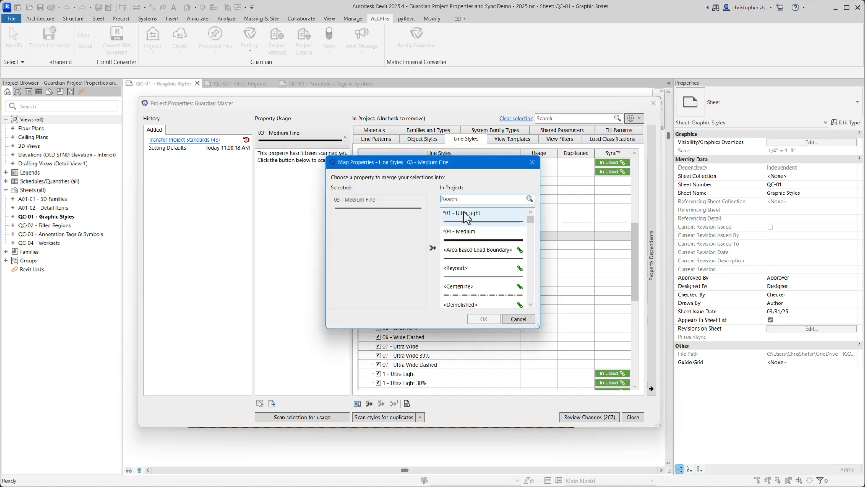
pyautogui.write('3')
pyautogui.scroll(-8, 473, 266)
pyautogui.click(472, 230)
pyautogui.click(484, 319)
# Merge the line style 03 - Medium Fine 30% into 3 - Medium Light 30%
pyautogui.click(426, 244)
pyautogui.click(369, 403)
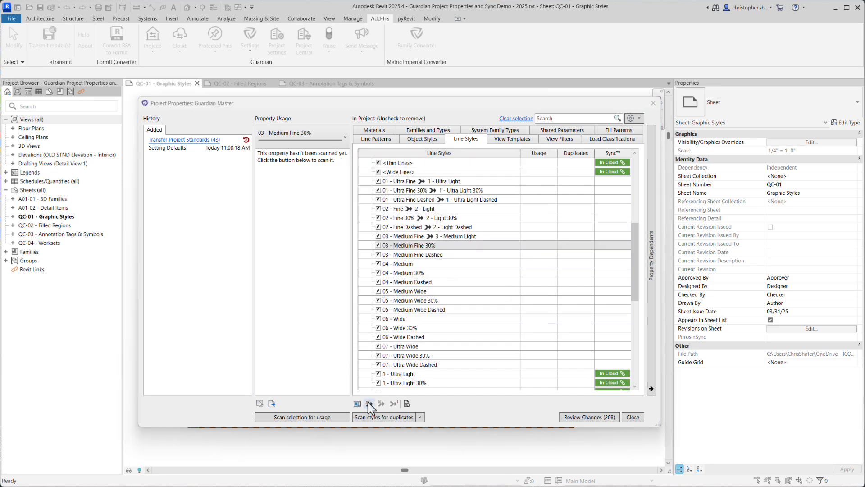
pyautogui.click(450, 197)
pyautogui.write('3')
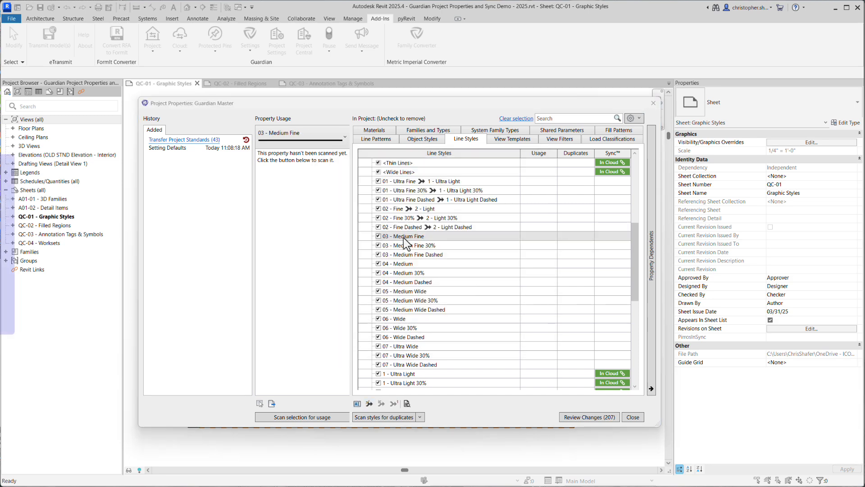
pyautogui.click(369, 404)
pyautogui.write('3')
pyautogui.scroll(-6, 491, 276)
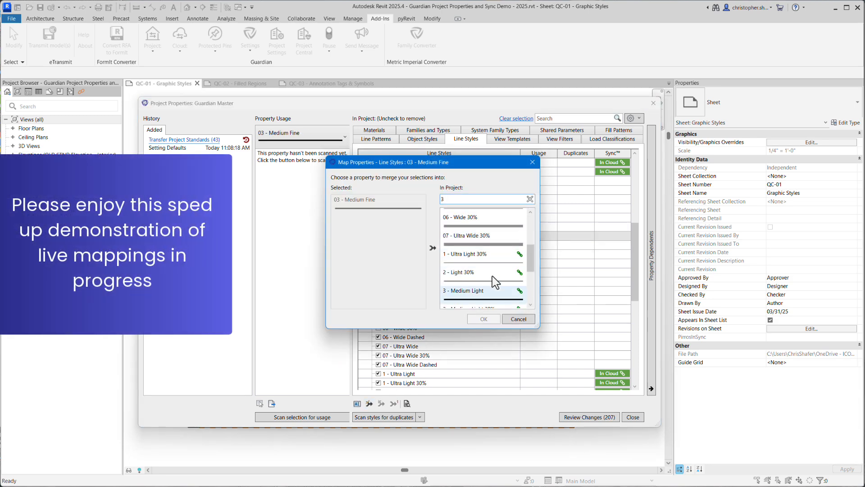
pyautogui.click(482, 248)
pyautogui.click(484, 319)
pyautogui.click(408, 245)
pyautogui.click(370, 404)
pyautogui.write('3')
pyautogui.scroll(-6, 481, 252)
pyautogui.click(481, 289)
pyautogui.click(484, 319)
# Merge the line style 03 - Medium Fine Dashed into 3 - Medium Light Dashed
pyautogui.click(428, 254)
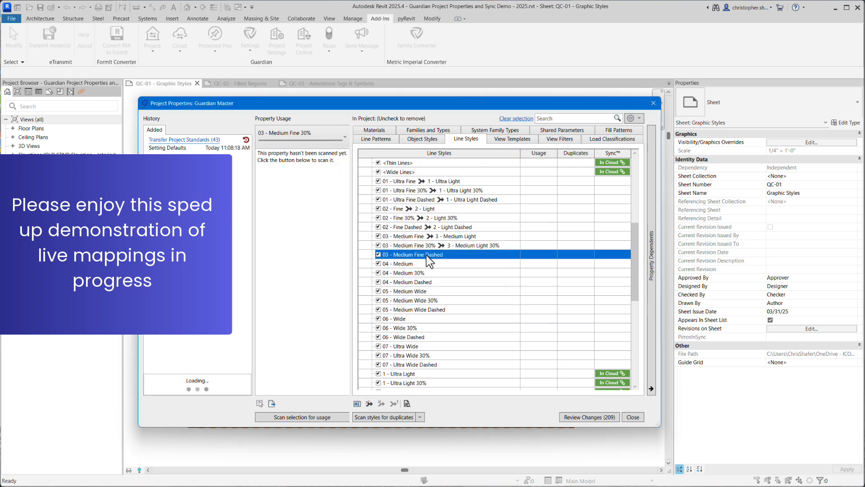
pyautogui.click(369, 404)
pyautogui.write('3')
pyautogui.scroll(-6, 479, 266)
pyautogui.click(481, 285)
pyautogui.click(484, 319)
# Merge the line style 04 - Medium into 4 - Medium
pyautogui.click(398, 264)
pyautogui.click(369, 403)
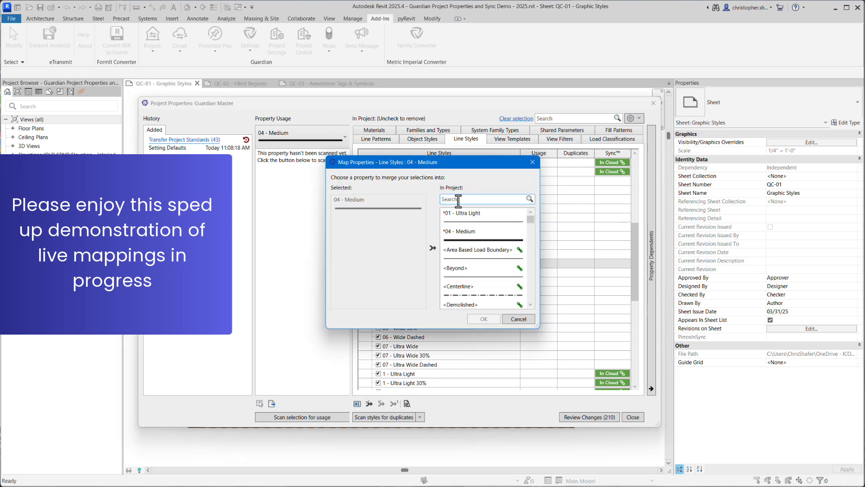
pyautogui.click(458, 199)
pyautogui.write('4')
pyautogui.click(473, 269)
pyautogui.click(484, 320)
pyautogui.click(542, 304)
# Merge the line styles 04 - Medium 30% into 4 - Medium 30% and 04 - Medium Dashed into 4 - Medium Dashed
pyautogui.click(396, 272)
pyautogui.click(370, 403)
pyautogui.write('4')
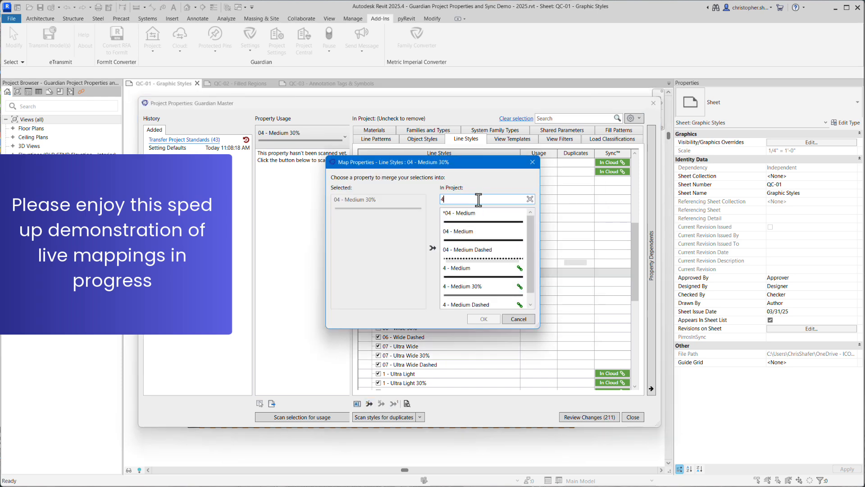
pyautogui.scroll(-2, 482, 266)
pyautogui.click(481, 276)
pyautogui.click(484, 319)
pyautogui.click(401, 282)
pyautogui.click(369, 404)
pyautogui.write('4')
pyautogui.click(479, 294)
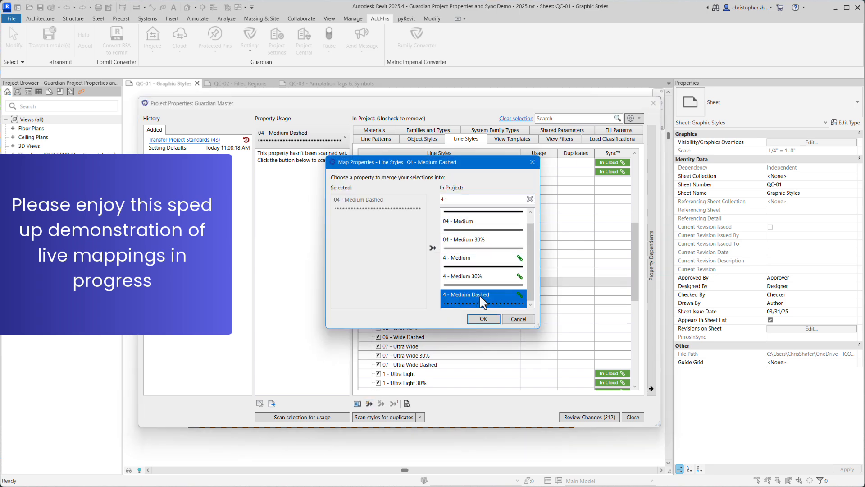
pyautogui.click(483, 319)
# Merge the line style 05 - Medium Wide into 5 - Medium Heavy
pyautogui.click(401, 291)
pyautogui.click(369, 404)
pyautogui.click(460, 199)
pyautogui.write('5')
pyautogui.click(474, 250)
pyautogui.click(484, 319)
# Merge the line styles 05 - Medium Wide 30% into 5 - Medium Heavy 30% and 05 - Medium Wide Dashed into 5 - Medium Heavy Dashed
pyautogui.click(398, 300)
pyautogui.click(369, 404)
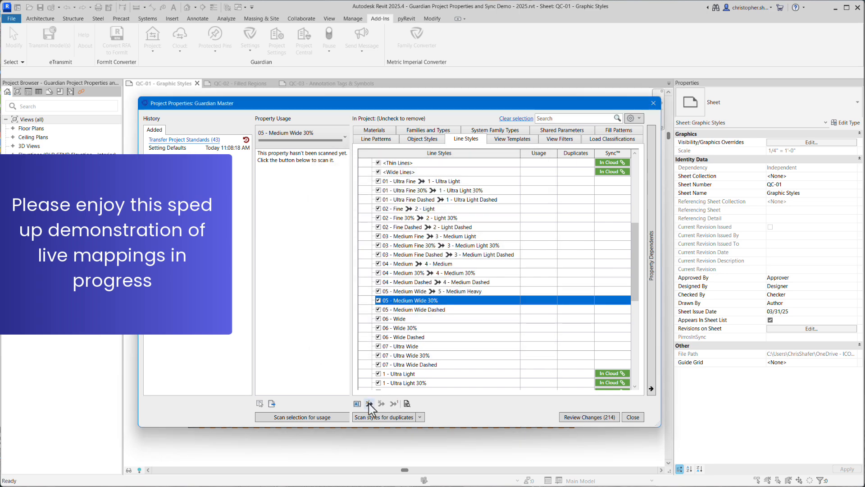
pyautogui.write('5')
pyautogui.click(474, 268)
pyautogui.click(484, 319)
pyautogui.click(401, 310)
pyautogui.click(369, 404)
pyautogui.write('5')
pyautogui.click(479, 287)
pyautogui.click(484, 319)
# Merge the line styles 06 - Wide into 6 - Heavy and 06 - Wide 30% into 6 - Heavy 30%
pyautogui.click(394, 318)
pyautogui.click(369, 404)
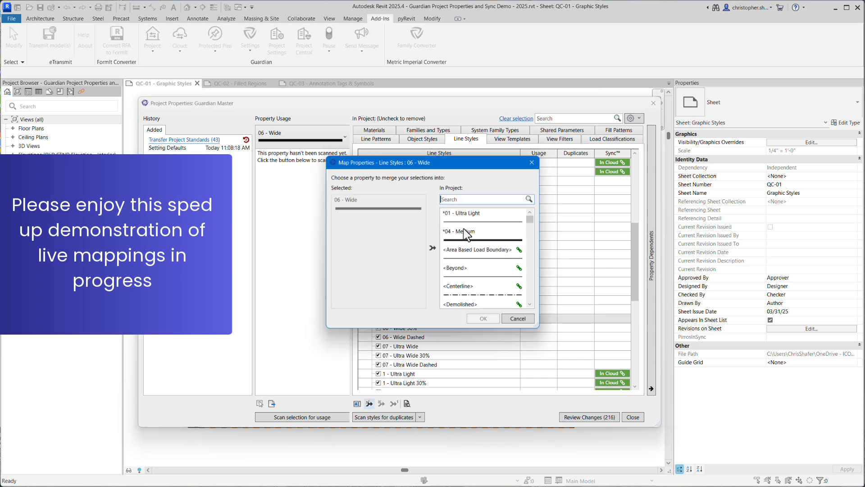
pyautogui.write('6')
pyautogui.click(474, 253)
pyautogui.write('6')
pyautogui.click(474, 268)
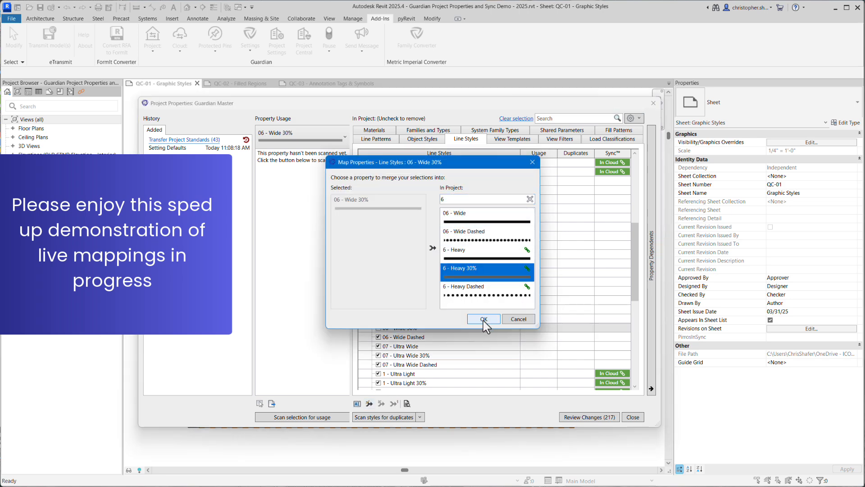
pyautogui.click(484, 319)
# Merge the line style 06 - Wide Dashed into 6 - Heavy Dashed
pyautogui.click(401, 336)
pyautogui.click(369, 404)
pyautogui.write('6')
pyautogui.click(478, 288)
pyautogui.click(484, 319)
# Merge the line style 07 - Ultra Wide into 7 - Ultra Heavy
pyautogui.click(398, 345)
pyautogui.click(369, 404)
pyautogui.write('7')
pyautogui.click(474, 249)
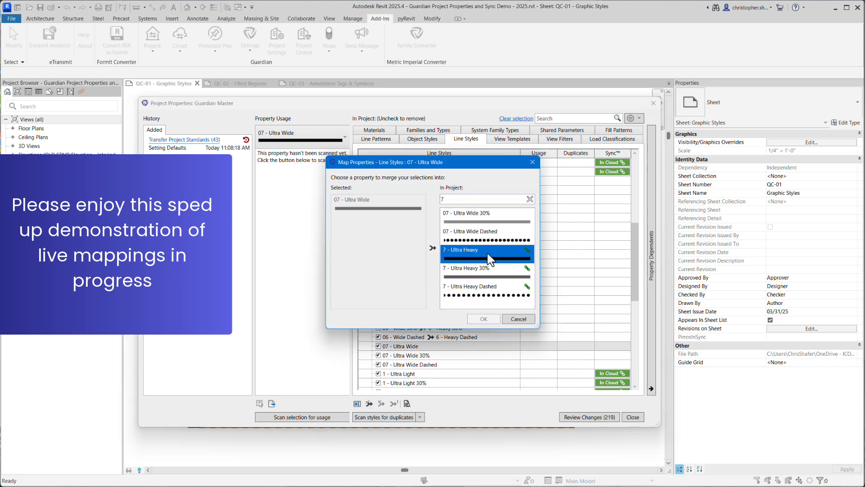
pyautogui.click(484, 319)
# Merge the line styles 07 - Ultra Wide 30% into 7 - Ultra Heavy 30% and 07 - Ultra Wide Dashed into 7 - Ultra Heavy Dashed
pyautogui.click(401, 355)
pyautogui.click(369, 403)
pyautogui.write('7')
pyautogui.click(474, 268)
pyautogui.click(484, 319)
pyautogui.click(401, 364)
pyautogui.click(369, 404)
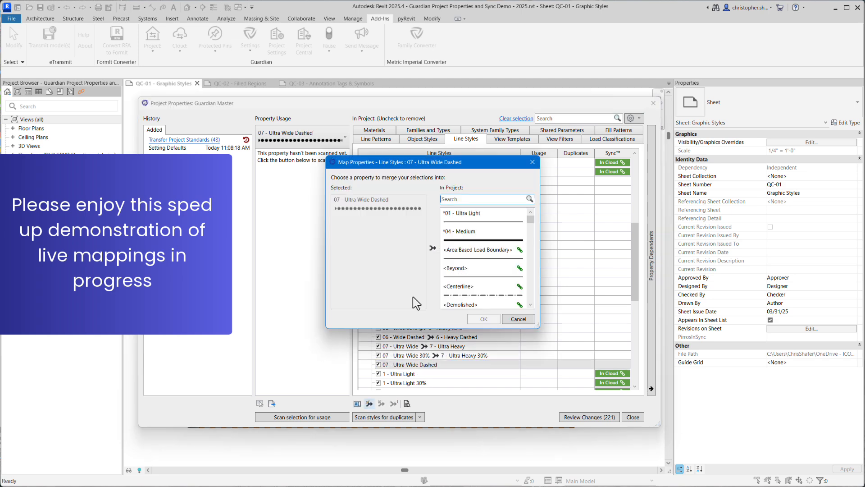
pyautogui.write('7')
pyautogui.click(474, 286)
pyautogui.click(484, 319)
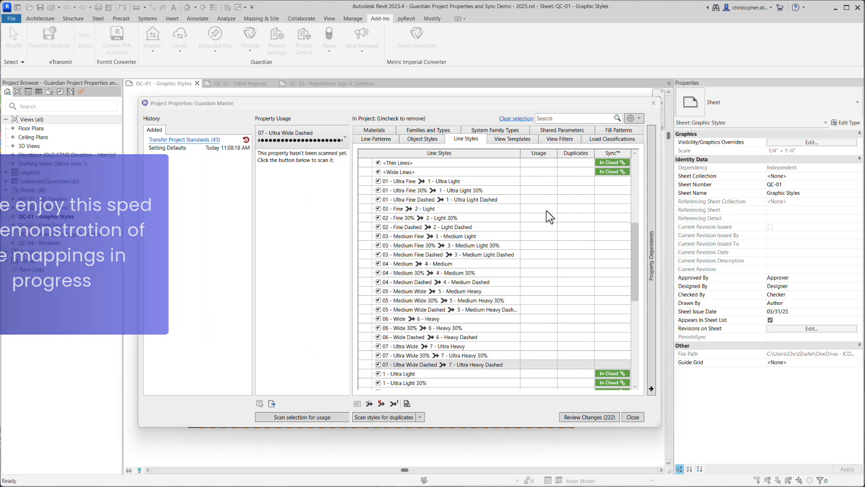
# Merge the misspelled Clearanze Zone object style under Doors into Clearance Zone
pyautogui.click(431, 141)
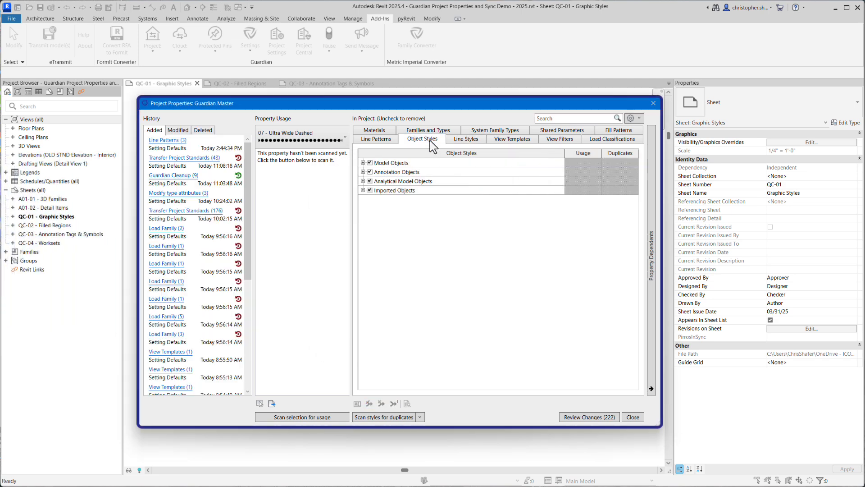
pyautogui.click(362, 163)
pyautogui.click(371, 364)
pyautogui.scroll(-5, 374, 356)
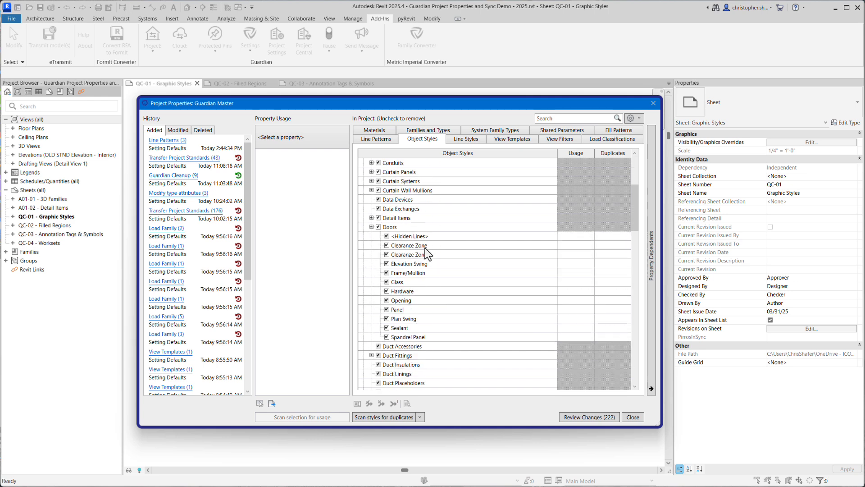
pyautogui.click(423, 255)
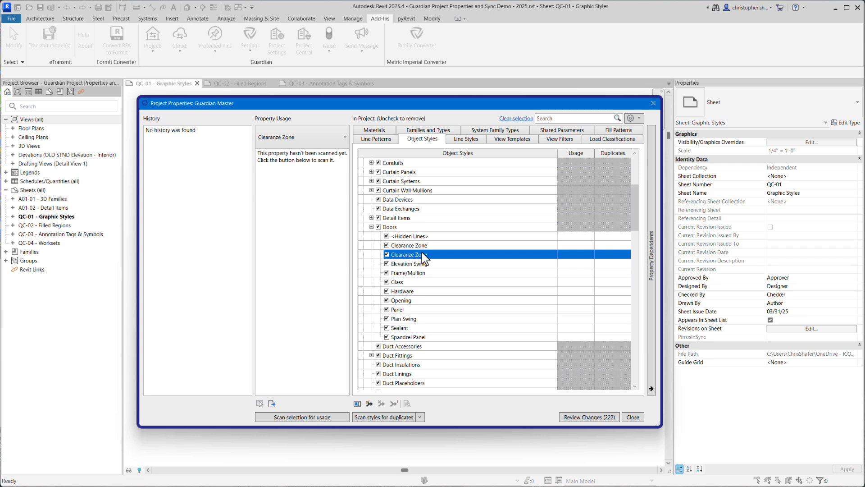
pyautogui.click(369, 403)
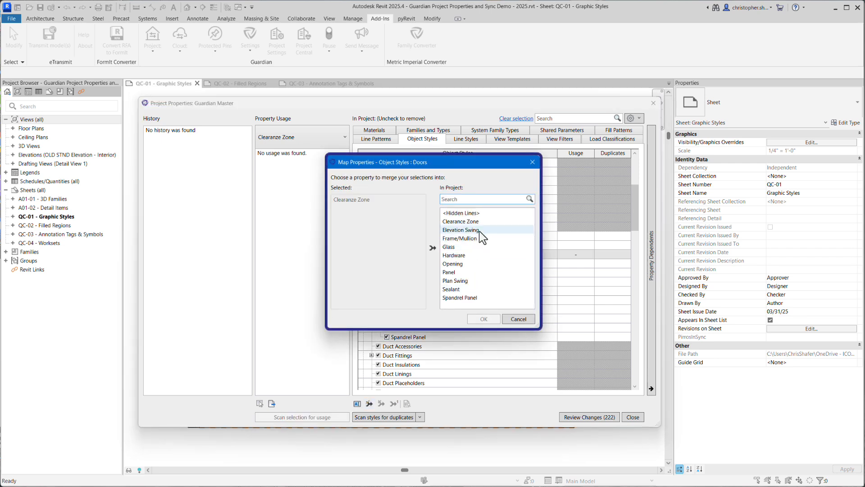
pyautogui.click(462, 221)
pyautogui.click(480, 319)
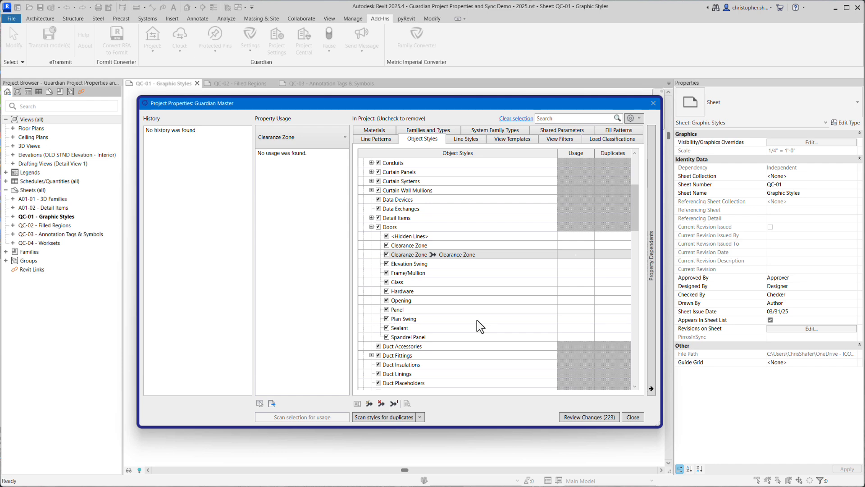
pyautogui.click(516, 139)
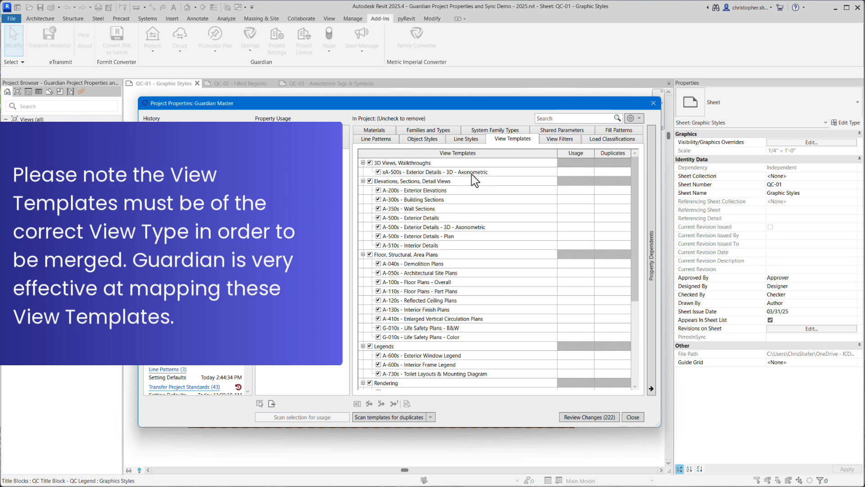
pyautogui.click(472, 174)
# Compare the view filter A-Partitions-Fire-1HR with its cloud version and try to update the project filter to match
pyautogui.click(555, 141)
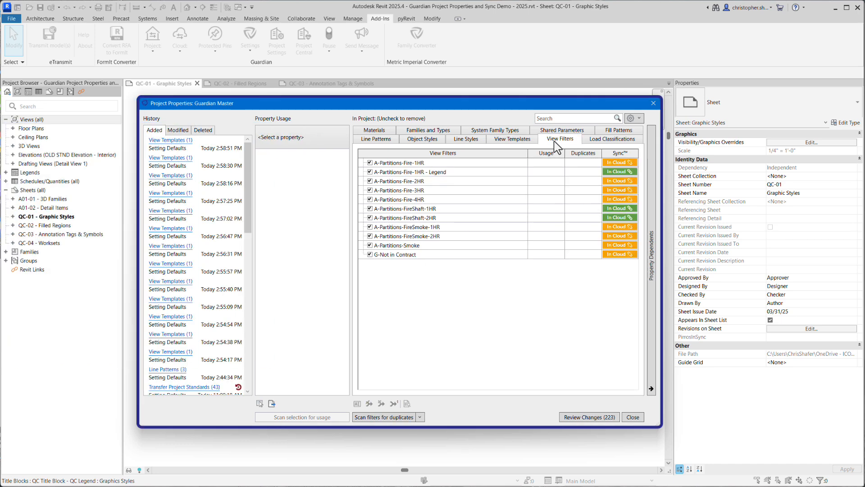
pyautogui.click(611, 162)
pyautogui.click(459, 224)
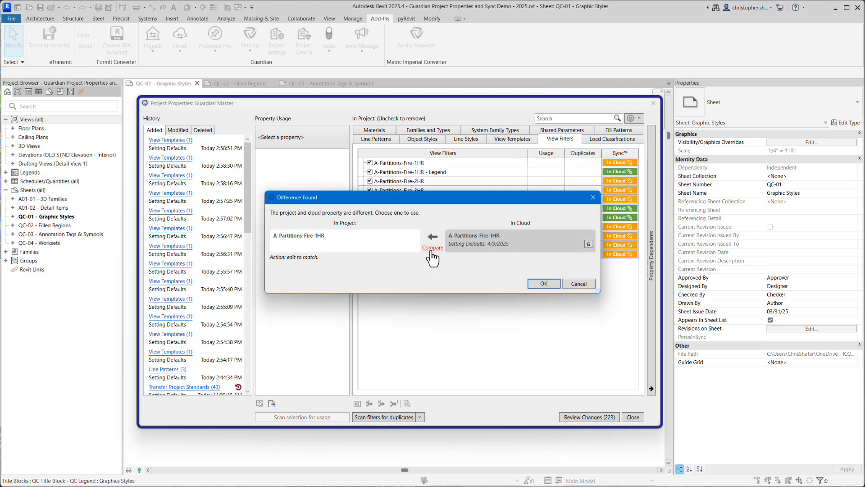
pyautogui.click(428, 247)
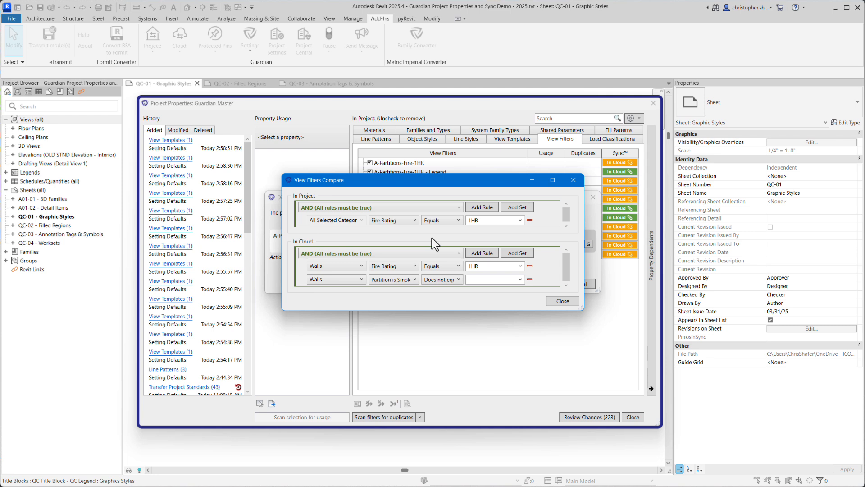
pyautogui.click(562, 301)
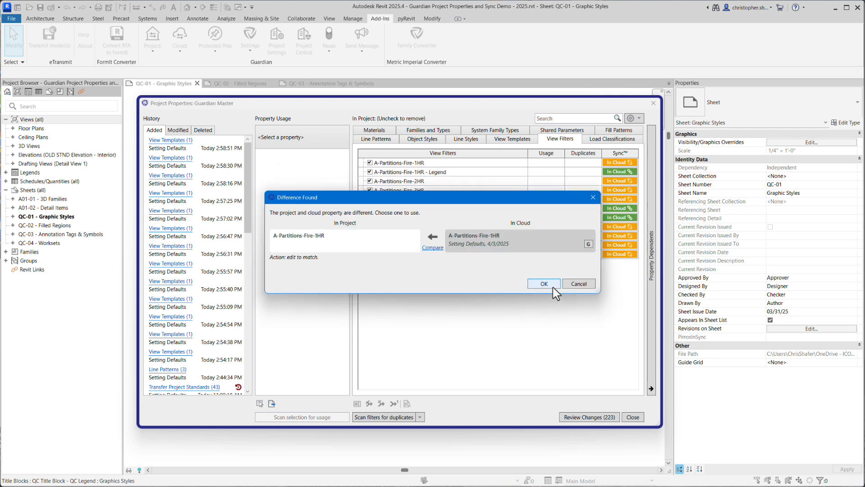
pyautogui.click(548, 284)
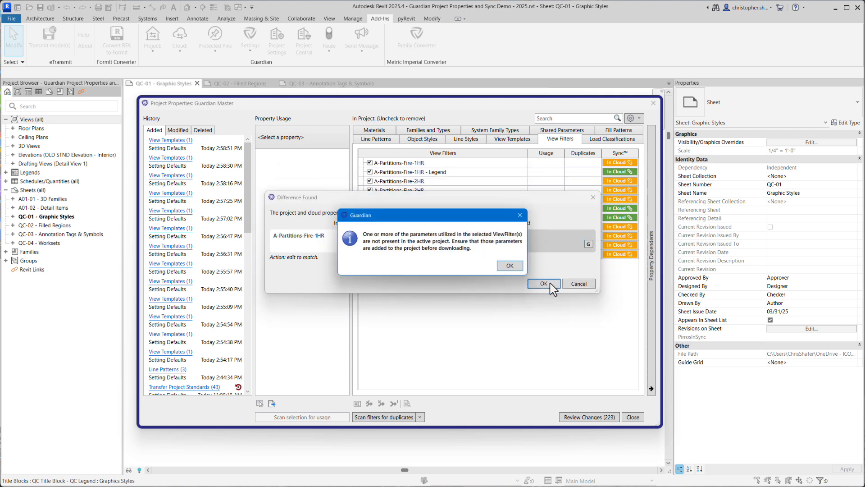
pyautogui.click(513, 267)
# Merge the material Glass into *OLD STND Default - Glass - Clear Glazing
pyautogui.click(610, 139)
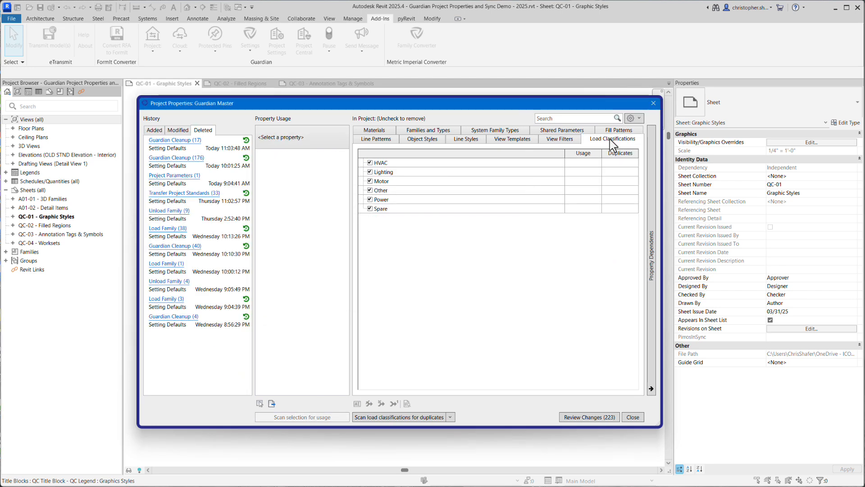
pyautogui.click(385, 130)
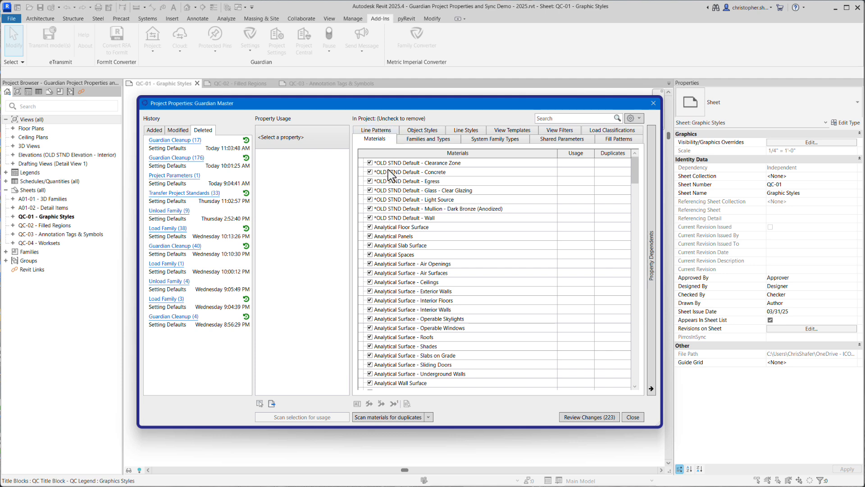
pyautogui.scroll(-4, 389, 173)
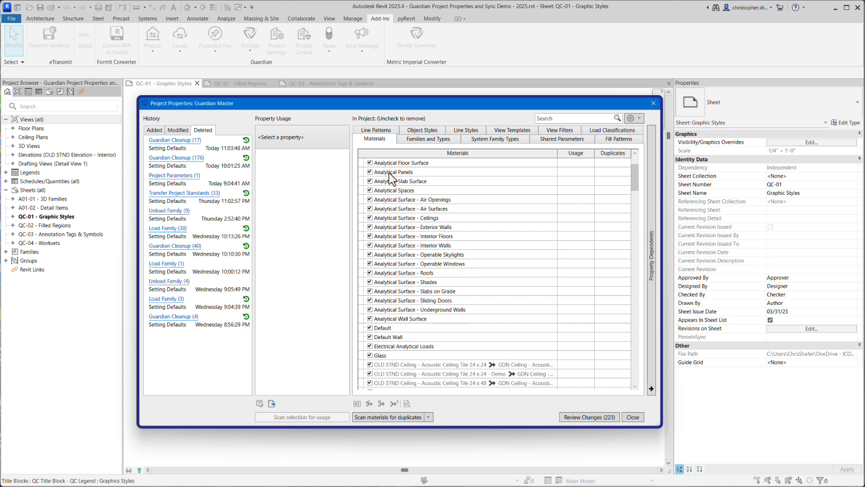
pyautogui.scroll(-3, 390, 174)
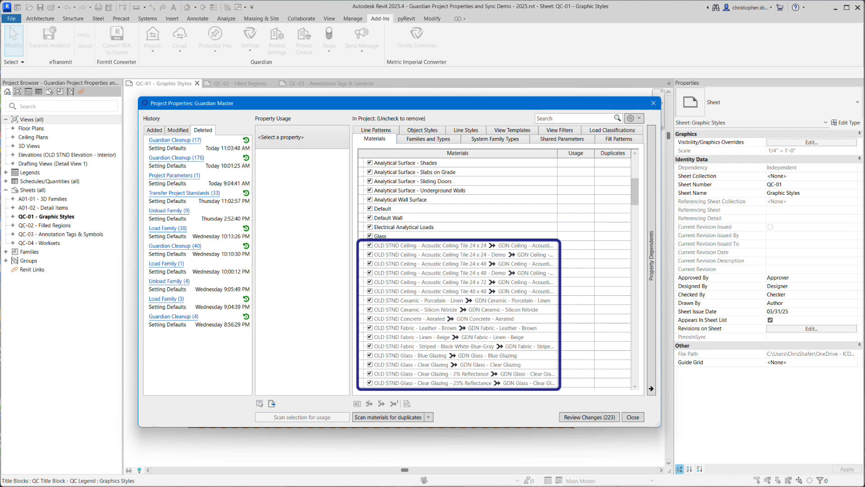
pyautogui.click(389, 236)
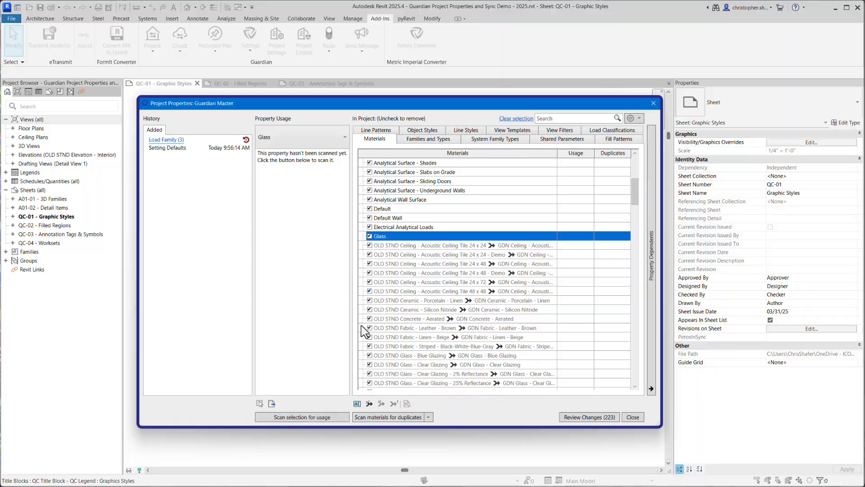
pyautogui.click(369, 404)
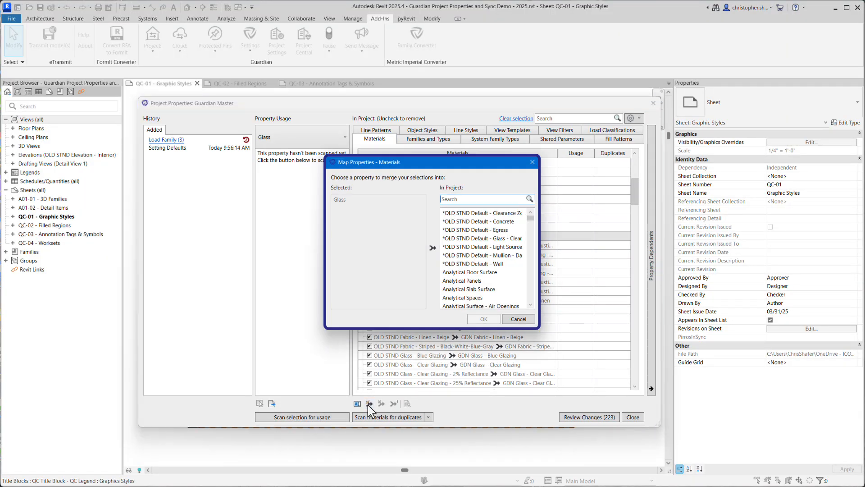
pyautogui.click(481, 238)
pyautogui.click(482, 320)
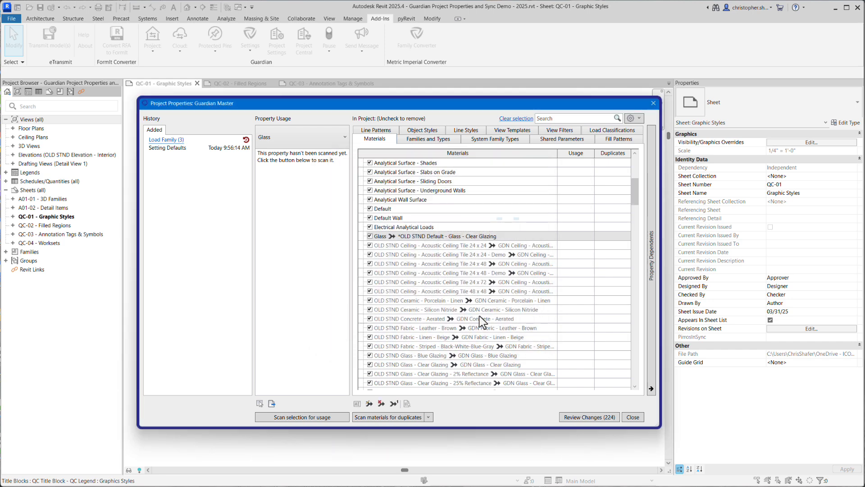
# Rename the material *OLD STND Default - Glass - Clear Glazing to *GDN Default - Glass - Clear Glazing and accept the updated Glass mapping
pyautogui.moveTo(636, 200); pyautogui.dragTo(637, 163)
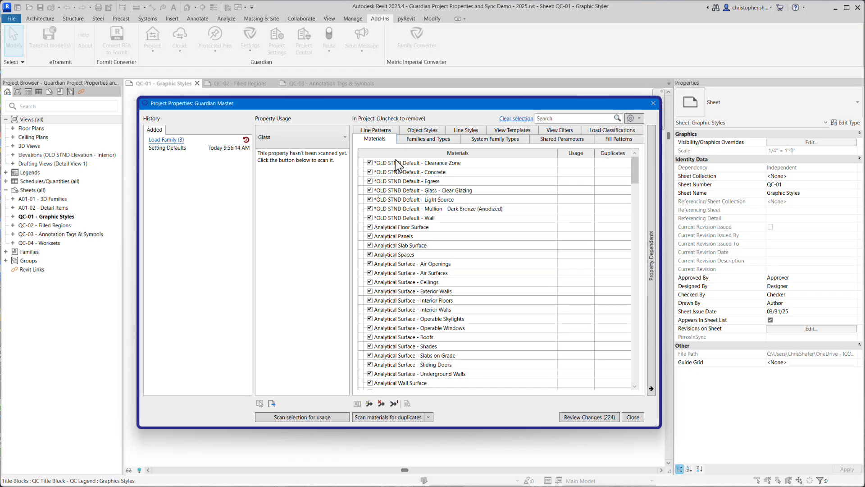
pyautogui.click(395, 190)
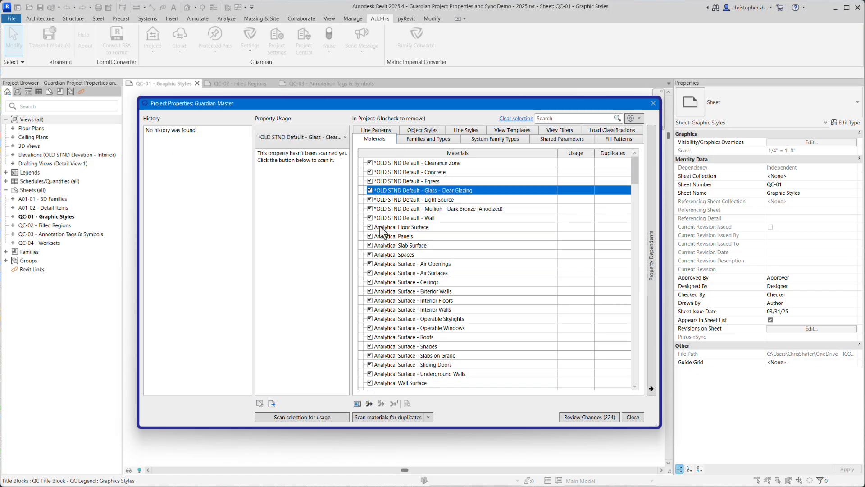
pyautogui.click(357, 403)
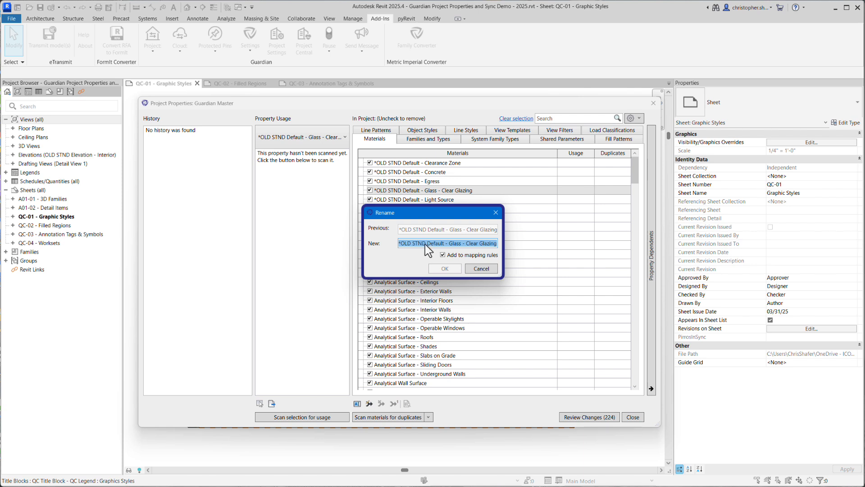
pyautogui.click(425, 243)
pyautogui.moveTo(425, 244); pyautogui.dragTo(401, 244)
pyautogui.write('GDN')
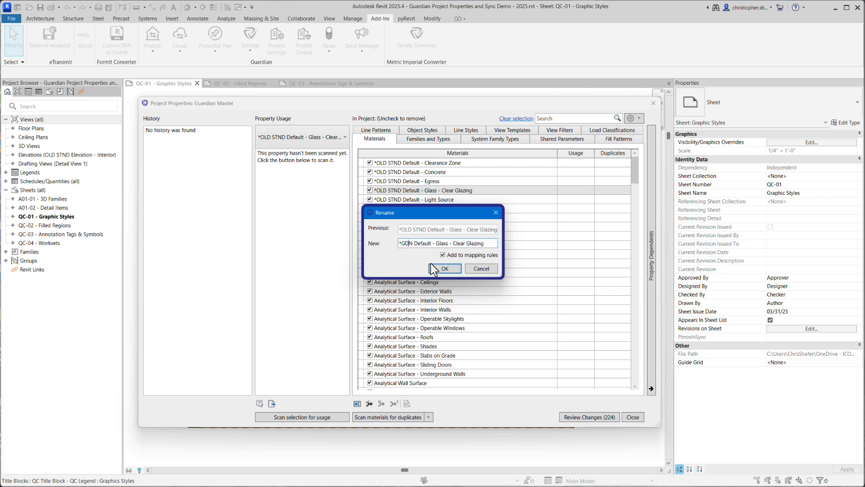
pyautogui.hotkey('shift', 'Left')
pyautogui.hotkey('shift', 'Left')
pyautogui.hotkey('shift', 'Left')
pyautogui.hotkey('shift', 'Left')
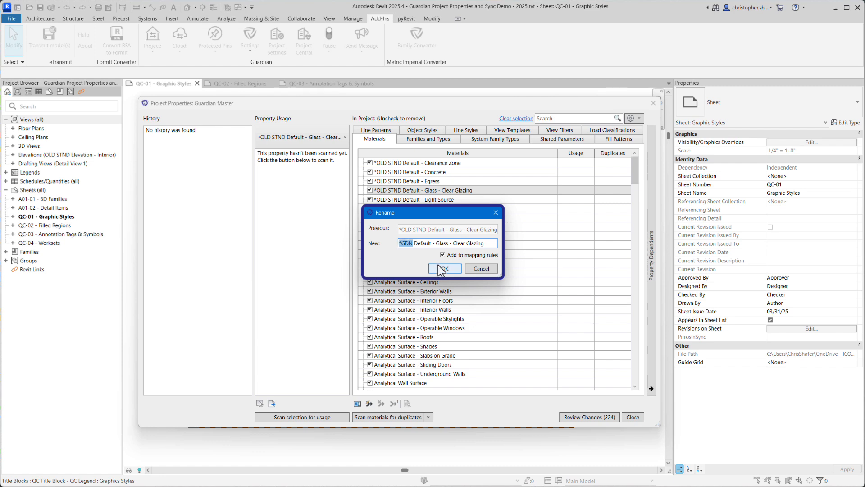
pyautogui.click(433, 269)
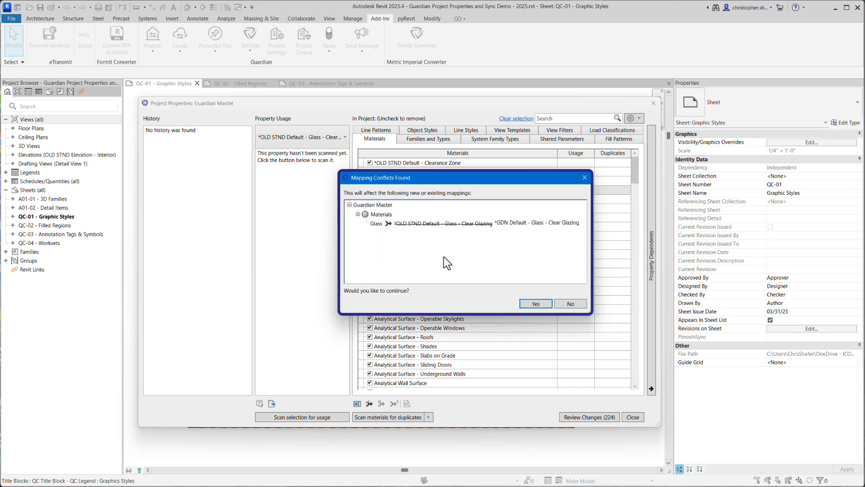
pyautogui.click(532, 303)
# Merge the annotation family OLD STND - Property Line - Corner - Existing - Tag.rfa and its type into their GDN family and Property Line type counterparts
pyautogui.click(429, 139)
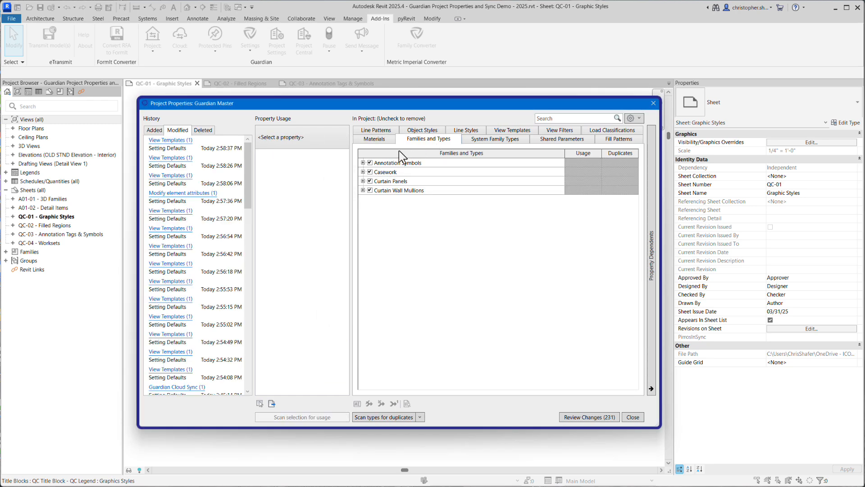
pyautogui.click(364, 163)
pyautogui.scroll(-6, 392, 210)
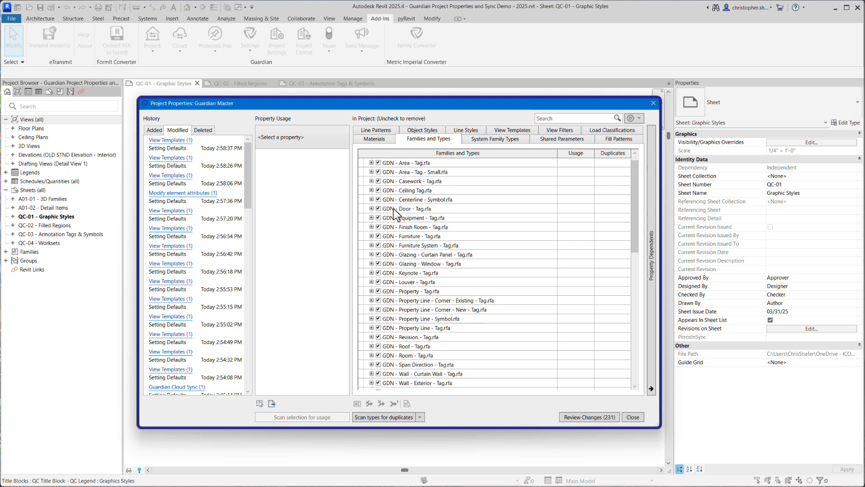
pyautogui.click(399, 264)
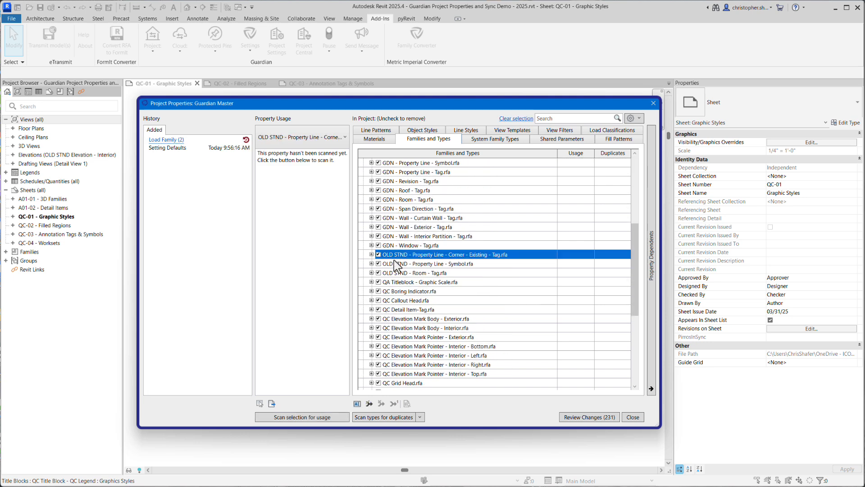
pyautogui.click(369, 404)
pyautogui.click(468, 213)
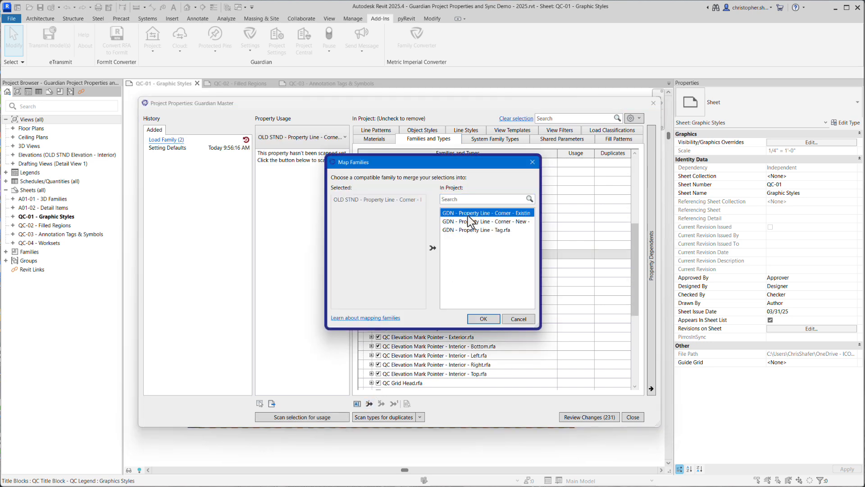
pyautogui.click(479, 318)
pyautogui.click(374, 255)
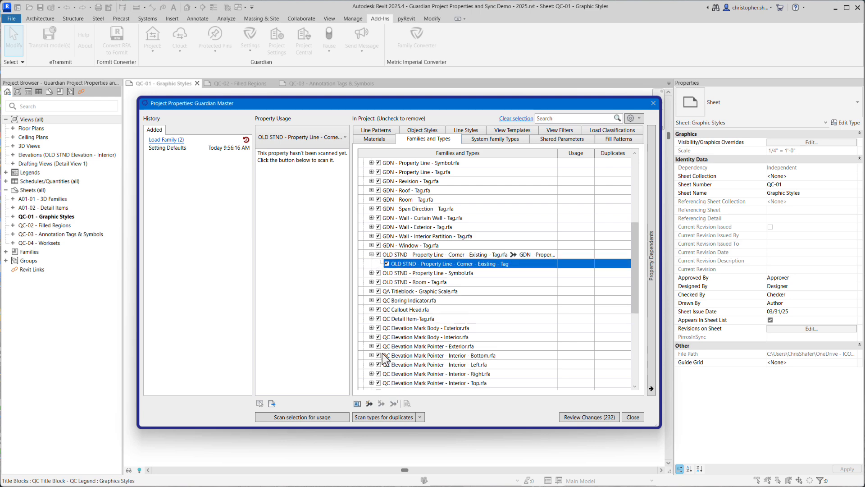
pyautogui.click(369, 403)
pyautogui.click(485, 214)
pyautogui.click(483, 318)
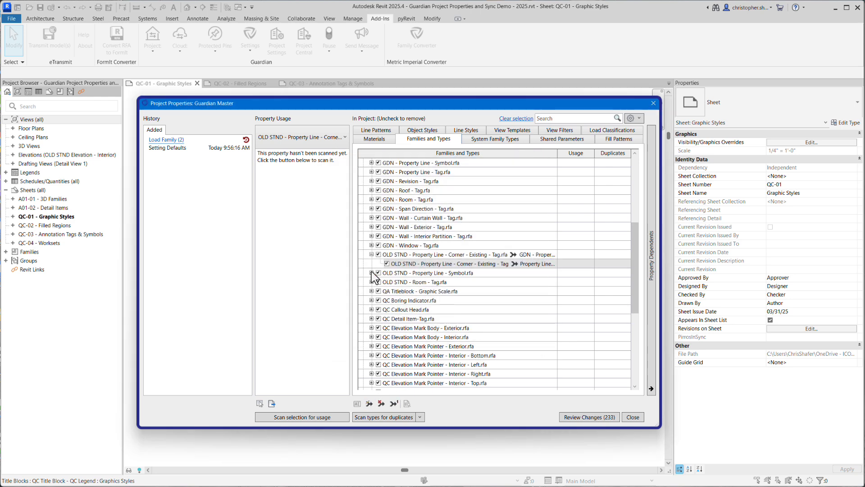
# Merge the family OLD STND - Property Line - Symbol.rfa into GDN - Property Line - Symbol.rfa and its type into Propertyline - Symbol
pyautogui.click(391, 273)
pyautogui.click(369, 403)
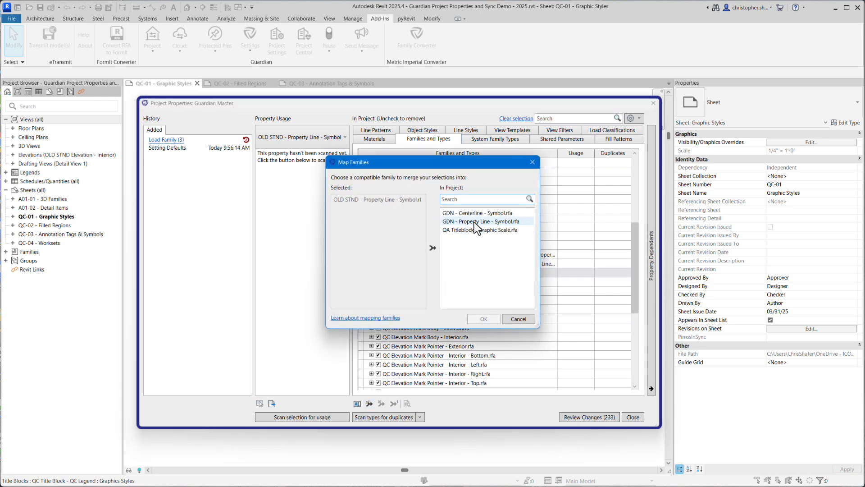
pyautogui.click(477, 221)
pyautogui.click(483, 319)
pyautogui.click(382, 274)
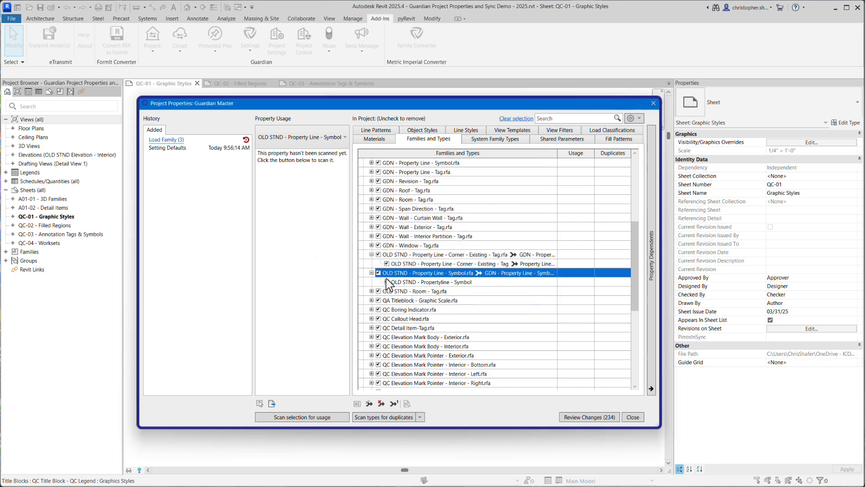
pyautogui.click(369, 403)
pyautogui.click(469, 213)
pyautogui.click(484, 319)
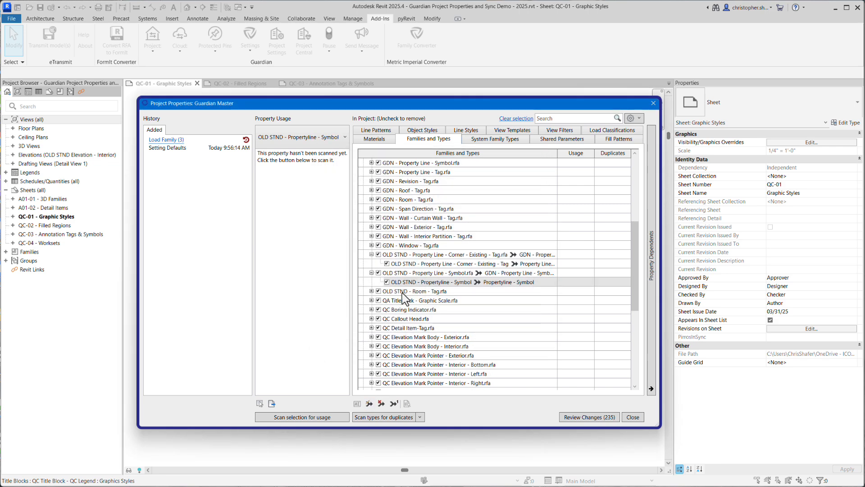
# Merge the annotation family OLD STND - Room - Tag.rfa into GDN - Room - Tag.rfa
pyautogui.click(402, 291)
pyautogui.click(369, 404)
pyautogui.click(459, 221)
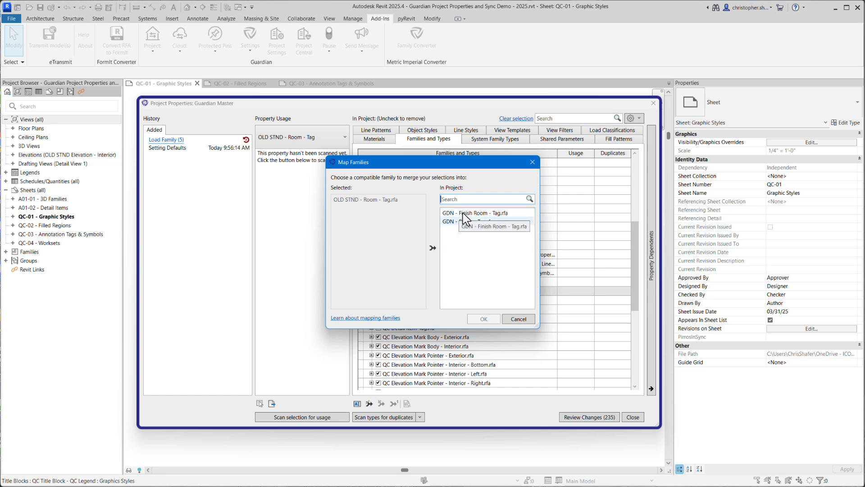
pyautogui.click(484, 319)
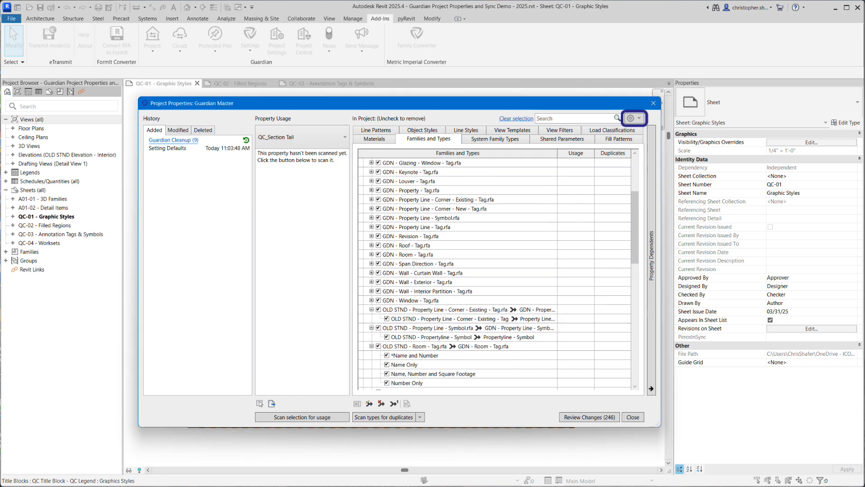
pyautogui.scroll(4, 495, 270)
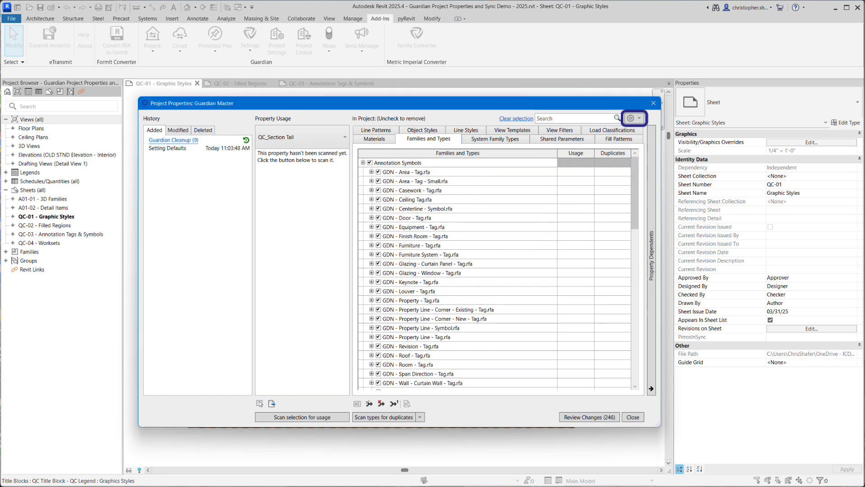
# Show only mapped properties and review the mappings in each category, from materials and families to line styles and view templates
pyautogui.click(634, 118)
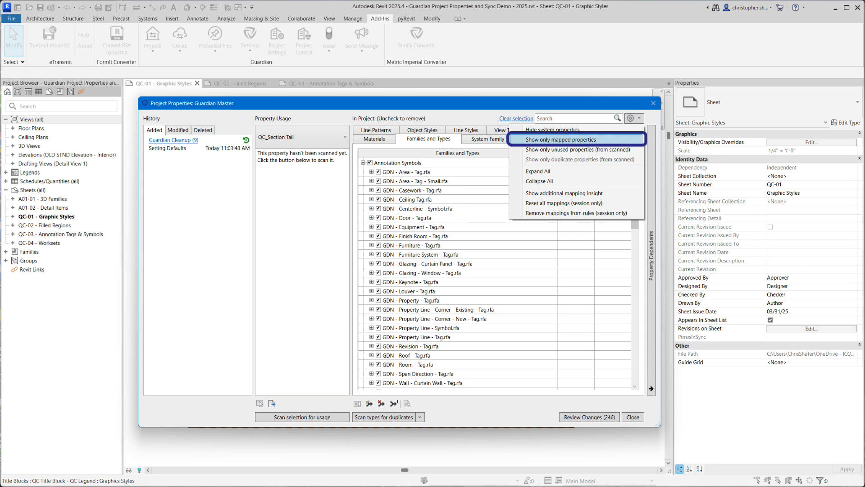
pyautogui.click(561, 139)
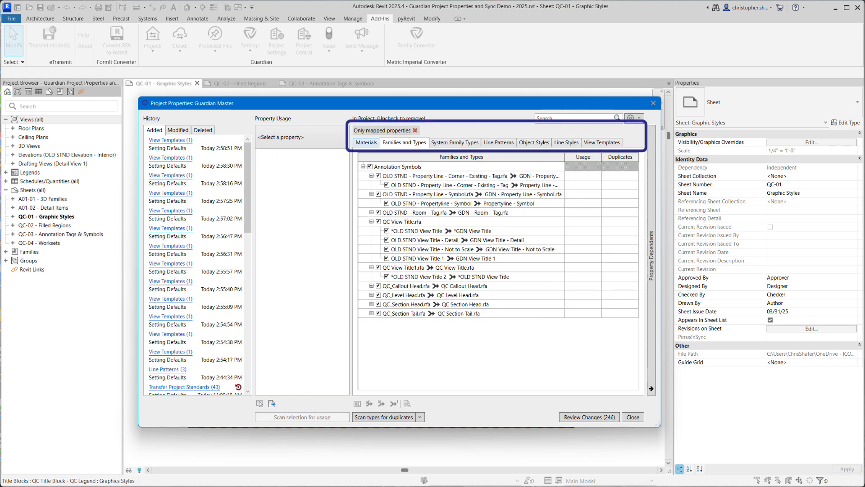
pyautogui.click(366, 142)
pyautogui.click(404, 142)
pyautogui.click(455, 142)
pyautogui.click(498, 143)
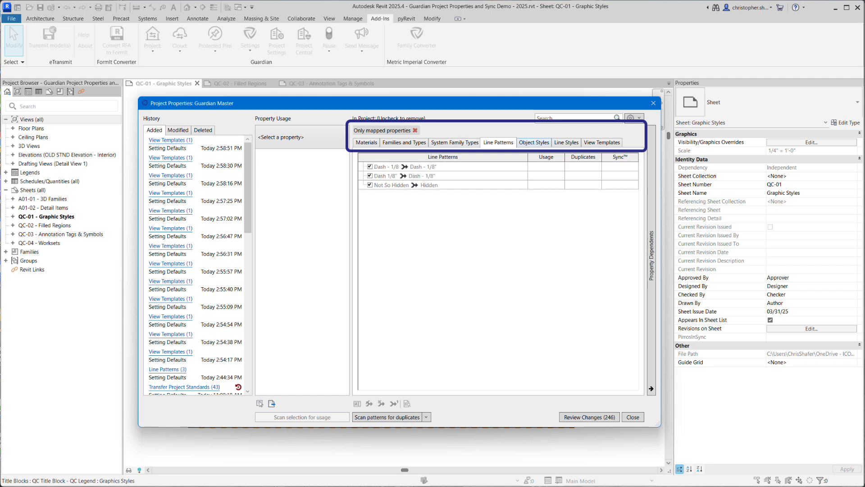
pyautogui.click(534, 142)
pyautogui.click(566, 142)
pyautogui.click(602, 142)
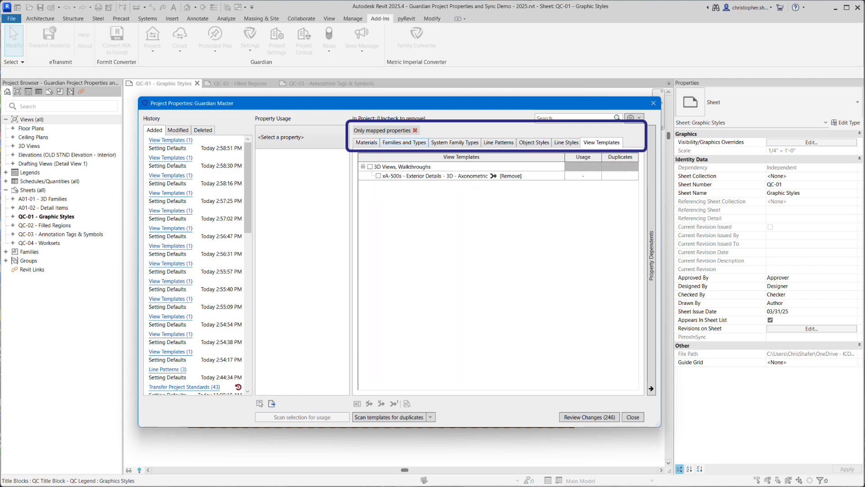
pyautogui.click(405, 142)
pyautogui.click(634, 118)
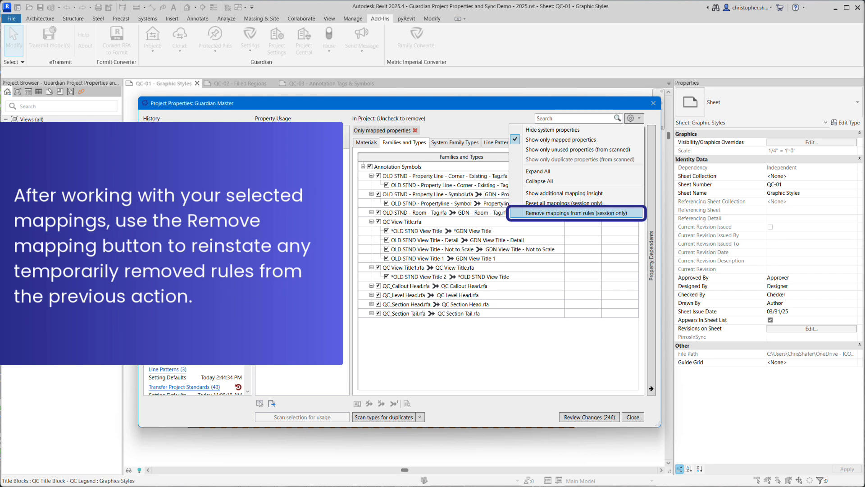
pyautogui.press('Escape')
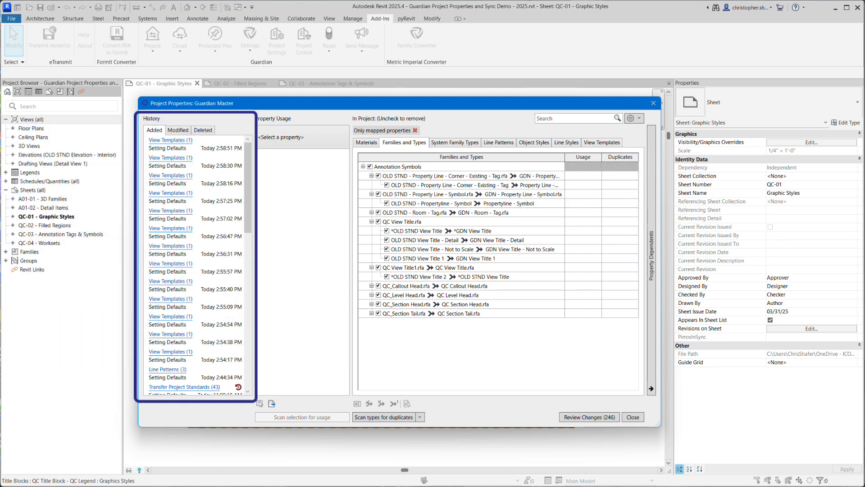
# Examine the added, modified and deleted property history, including details of the 10:02:15 AM Transfer Project Standards and 11:03:48 AM Guardian Cleanup transactions
pyautogui.moveTo(248, 191); pyautogui.dragTo(248, 263)
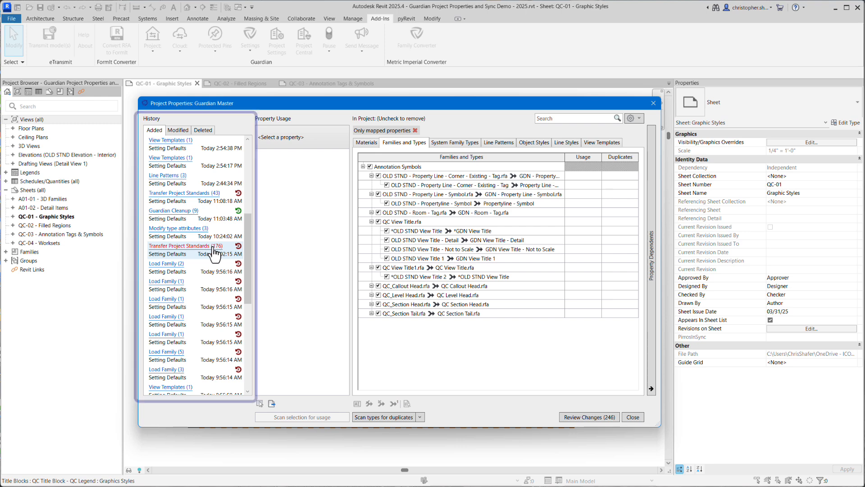
pyautogui.click(214, 247)
pyautogui.moveTo(535, 202); pyautogui.dragTo(528, 237)
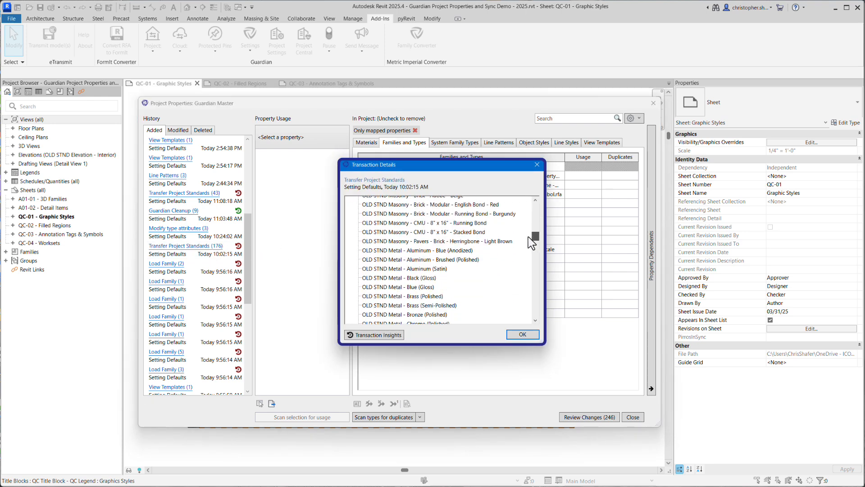
pyautogui.click(518, 334)
pyautogui.click(178, 131)
pyautogui.moveTo(249, 161); pyautogui.dragTo(237, 245)
pyautogui.click(203, 130)
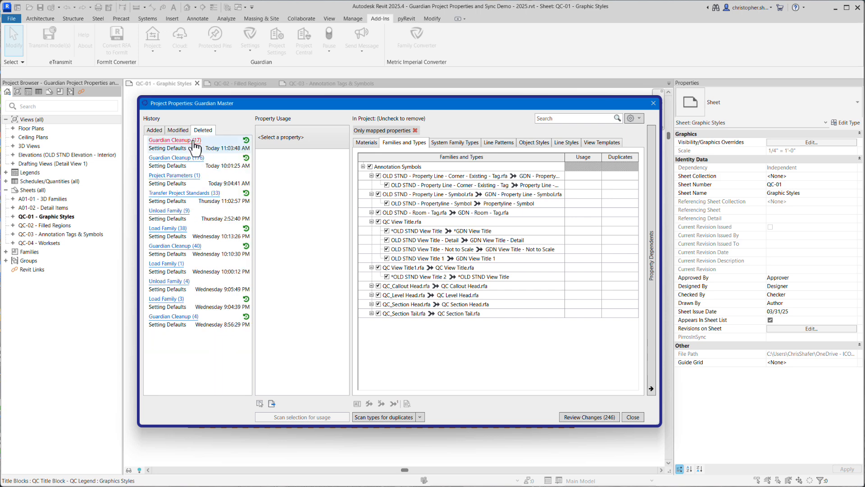
pyautogui.click(195, 141)
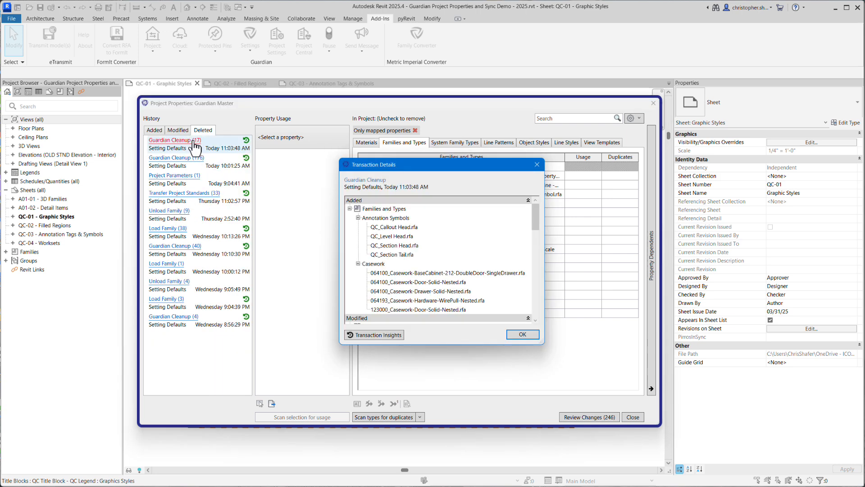
pyautogui.click(512, 336)
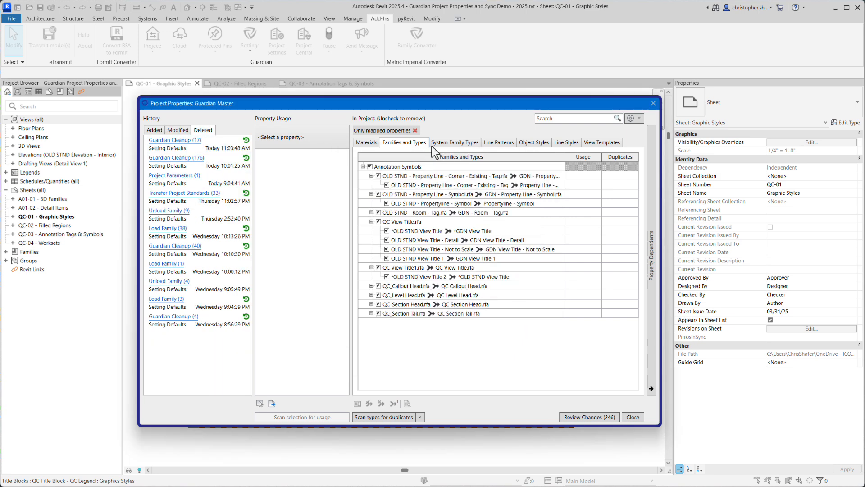
# Remove the mapped-only filter, then review the pending changes, including the *OLD STND View Title 2 mapping, and process them
pyautogui.click(415, 130)
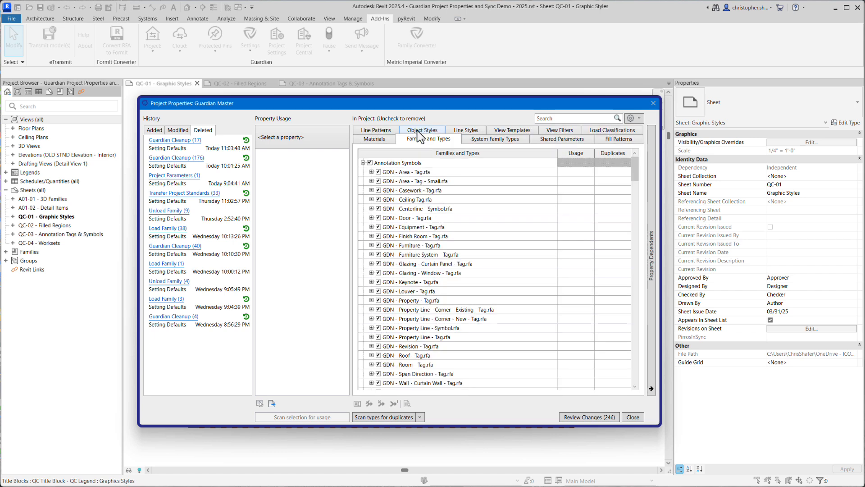
pyautogui.click(582, 417)
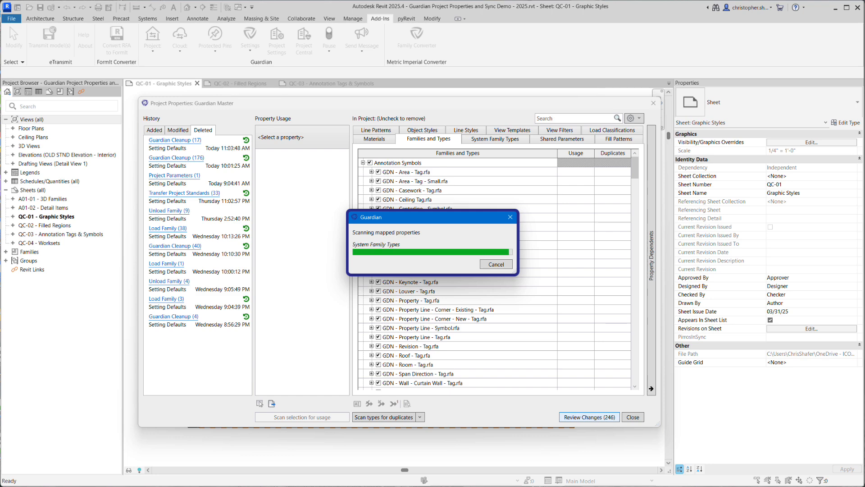
pyautogui.click(431, 244)
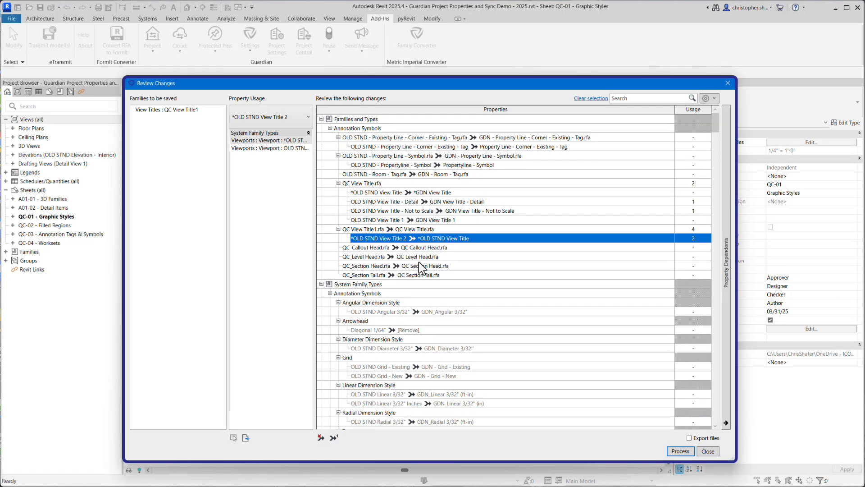
pyautogui.click(334, 438)
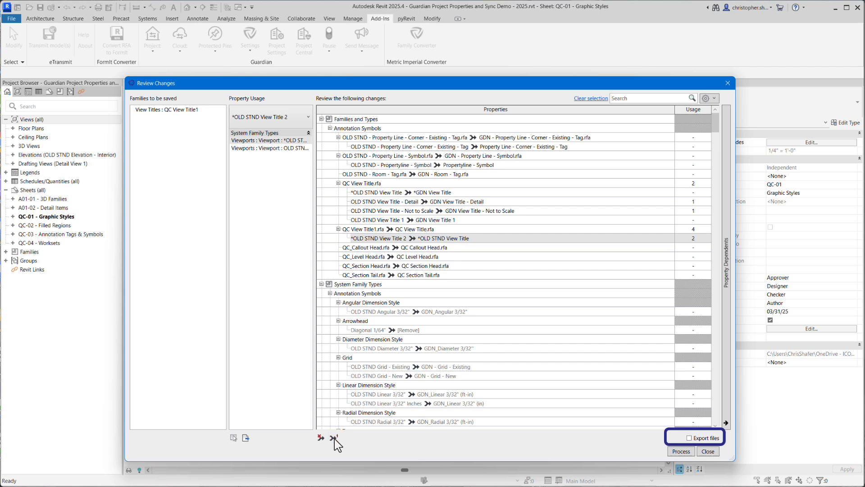
pyautogui.click(681, 452)
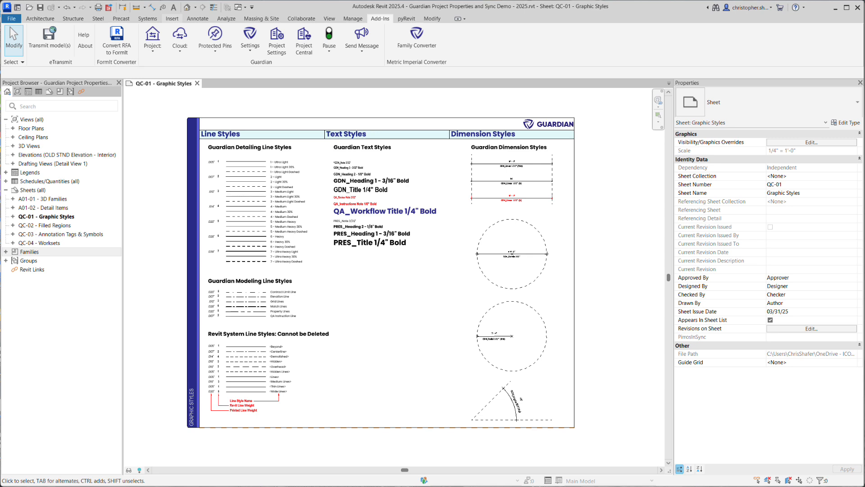
# Load 081000_Door-Interior-Single-F01.rfa from the Content Cleaning Resources folder, choosing to select which new properties to keep
pyautogui.click(174, 19)
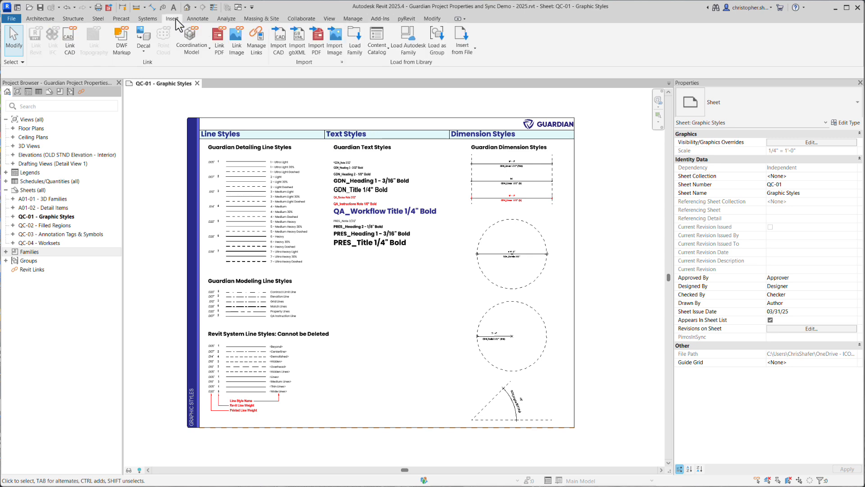
pyautogui.click(361, 48)
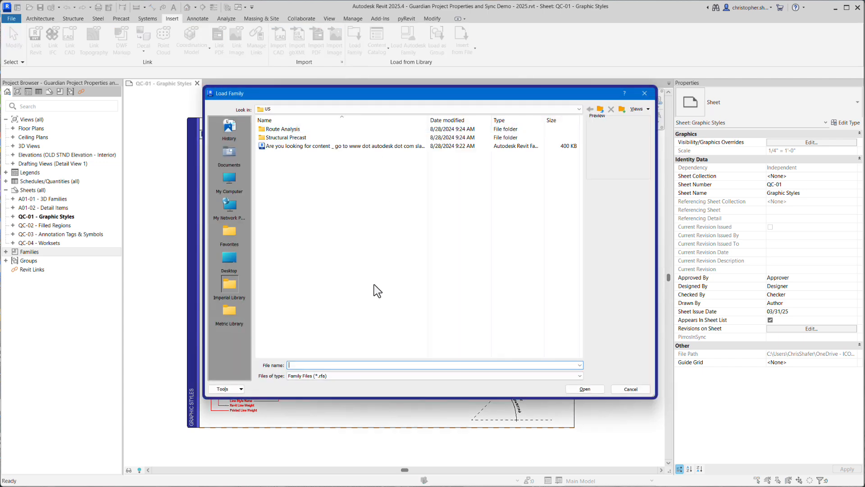
pyautogui.write('C:\\Users\\ChrisShafer\\OneDrive - ICONIC BIM LLC\\General - Customer Success\\Content Cleaning Resources')
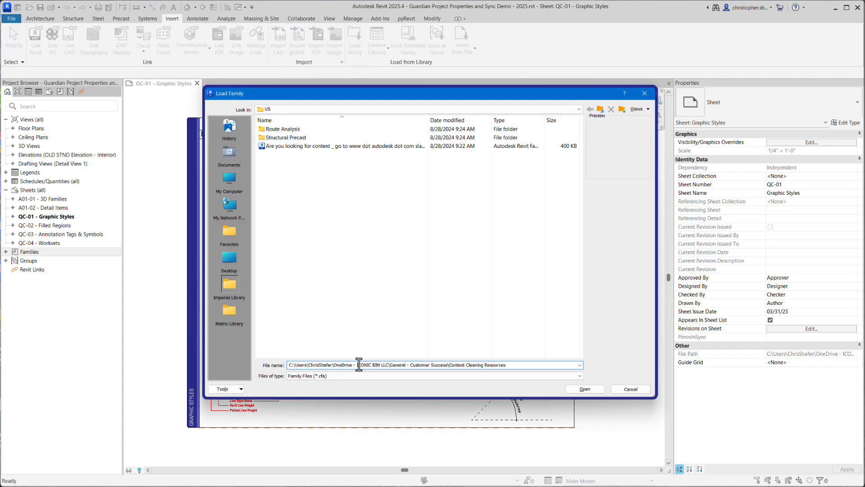
pyautogui.press('Return')
pyautogui.click(347, 163)
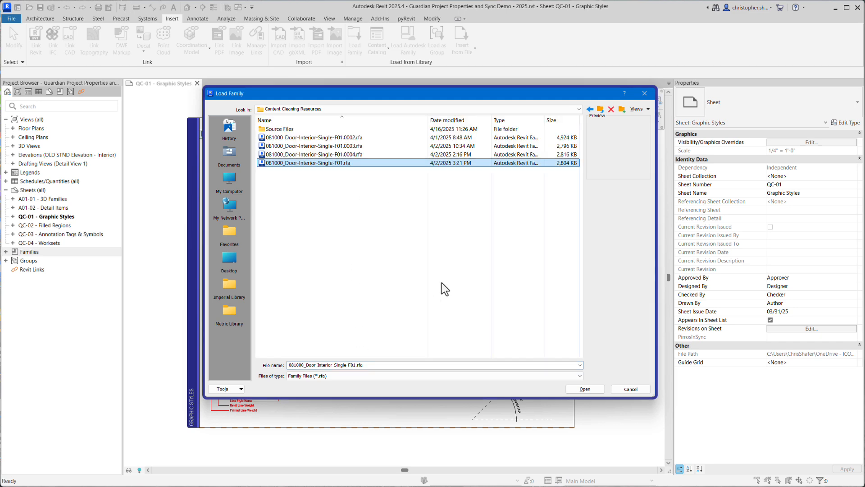
pyautogui.click(585, 388)
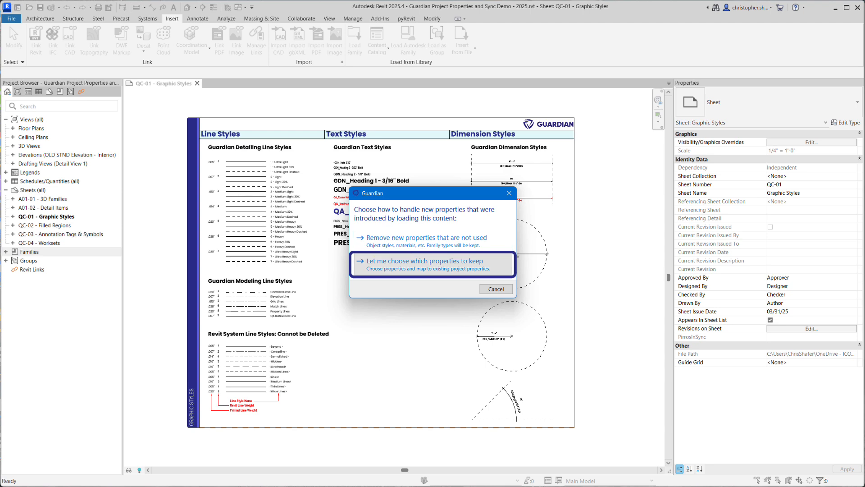
pyautogui.click(425, 264)
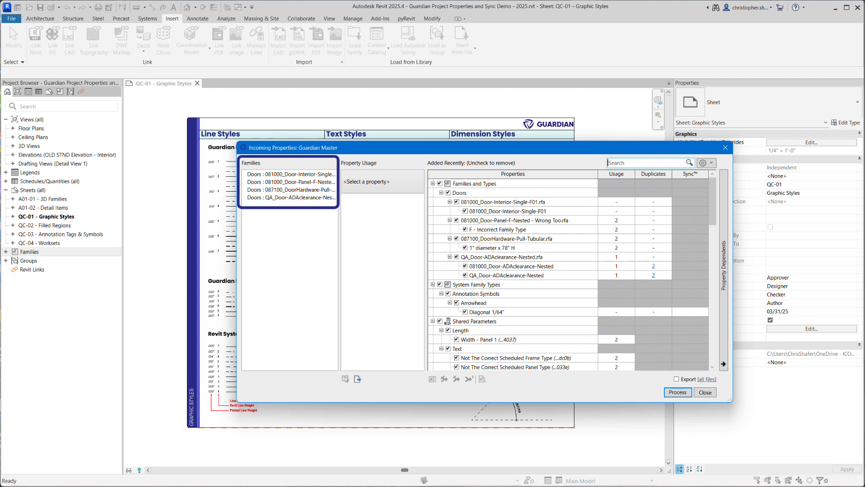
# Review the incoming properties of each of the four loaded door families in turn, then clear the family filter
pyautogui.click(314, 176)
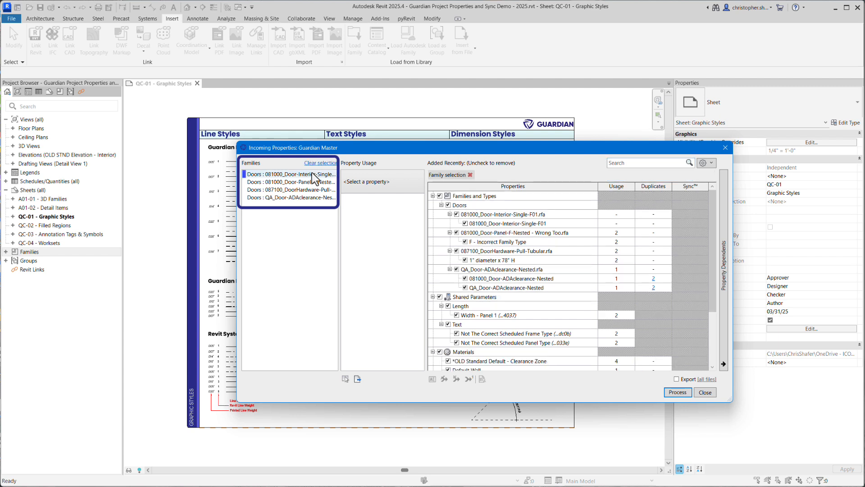
pyautogui.click(314, 182)
pyautogui.click(312, 190)
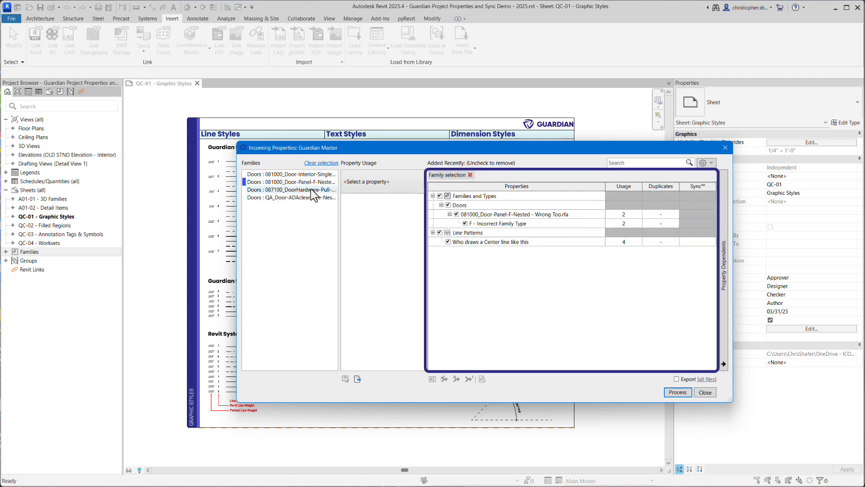
pyautogui.click(314, 199)
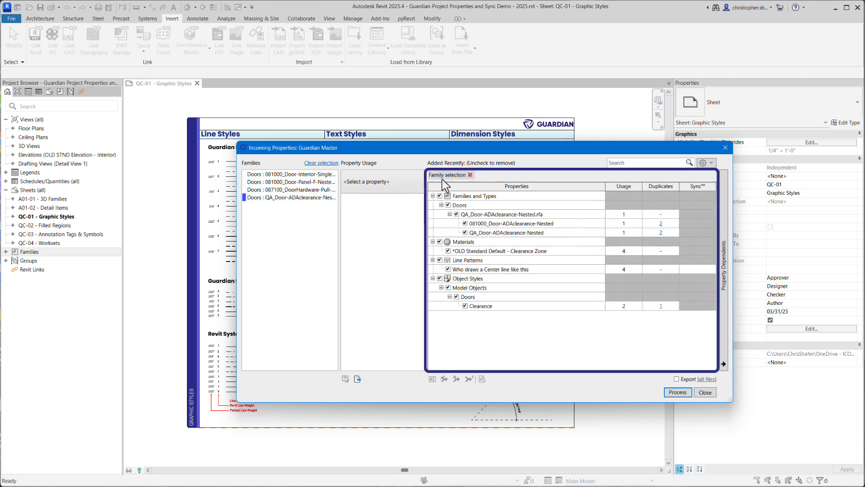
pyautogui.click(470, 175)
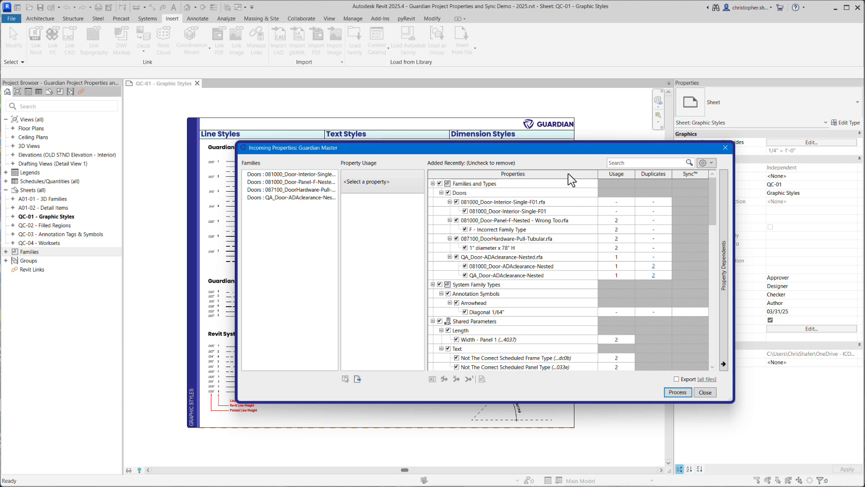
# Rename the incoming family 081000_Door-Panel-F-Nested - Wrong Too, removing the "Wrong Too" ending and moving "Nested" earlier in the name
pyautogui.click(525, 221)
pyautogui.click(432, 379)
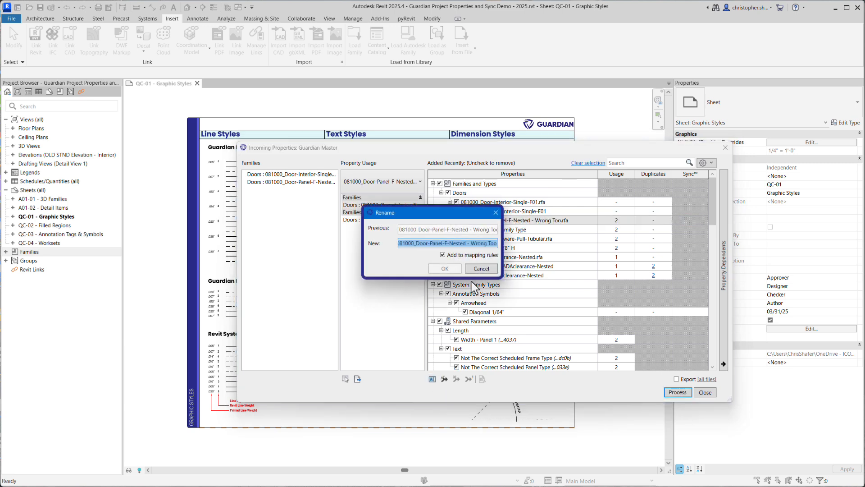
pyautogui.moveTo(468, 243); pyautogui.dragTo(553, 247)
pyautogui.press('BackSpace')
pyautogui.hotkey('shift', 'Left')
pyautogui.hotkey('shift', 'Left')
pyautogui.hotkey('shift', 'Left')
pyautogui.hotkey('shift', 'Left')
pyautogui.hotkey('shift', 'Left')
pyautogui.hotkey('shift', 'Left')
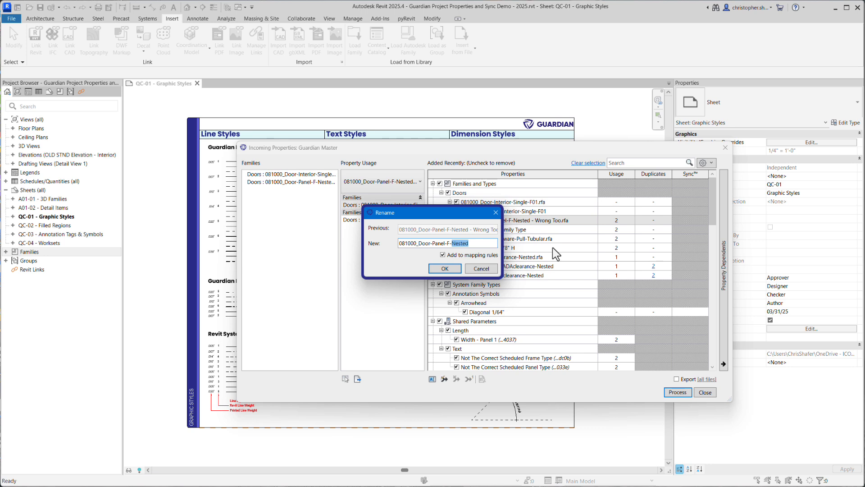
pyautogui.hotkey('ctrl', 'x')
pyautogui.press('BackSpace')
pyautogui.click(435, 244)
pyautogui.hotkey('ctrl', 'v')
pyautogui.click(445, 268)
# Rename the door panel type F - Incorrect Family Type as F - Flush Panel
pyautogui.click(501, 231)
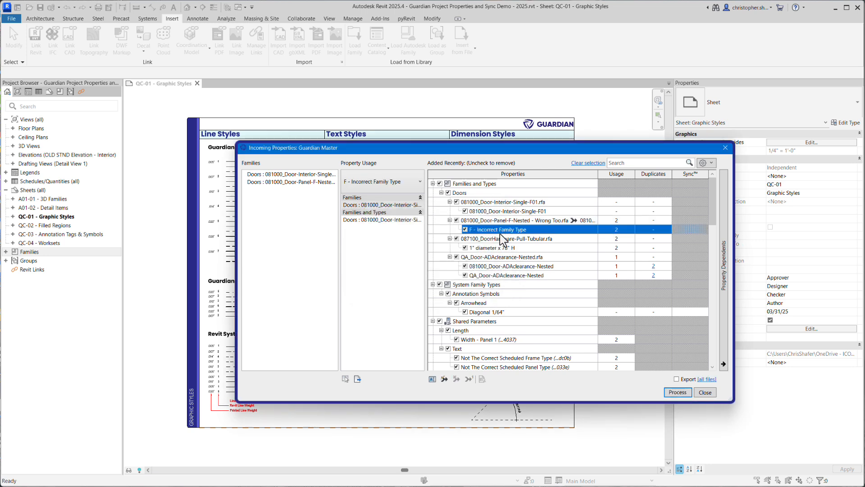
pyautogui.click(432, 378)
pyautogui.moveTo(406, 243); pyautogui.dragTo(512, 248)
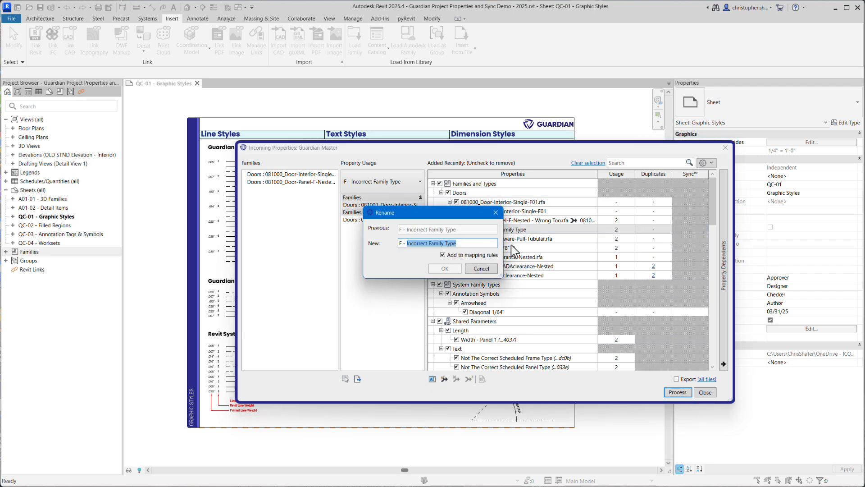
pyautogui.write('fl')
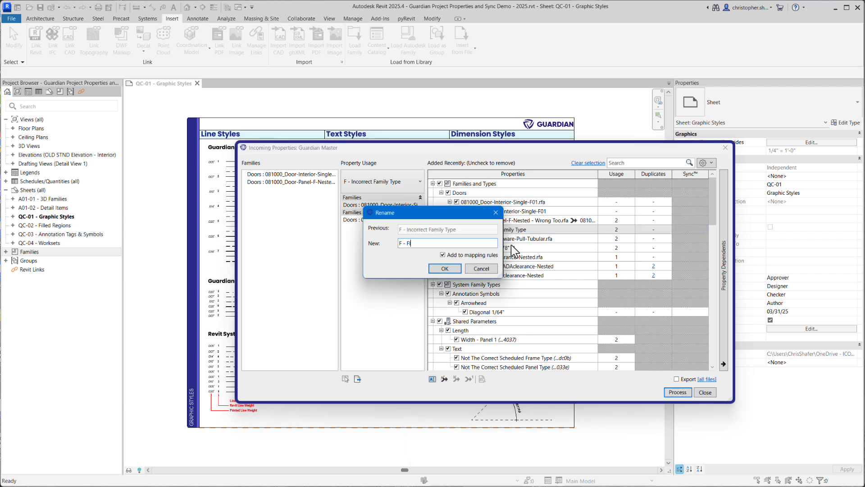
pyautogui.write('ush Panel')
pyautogui.click(445, 269)
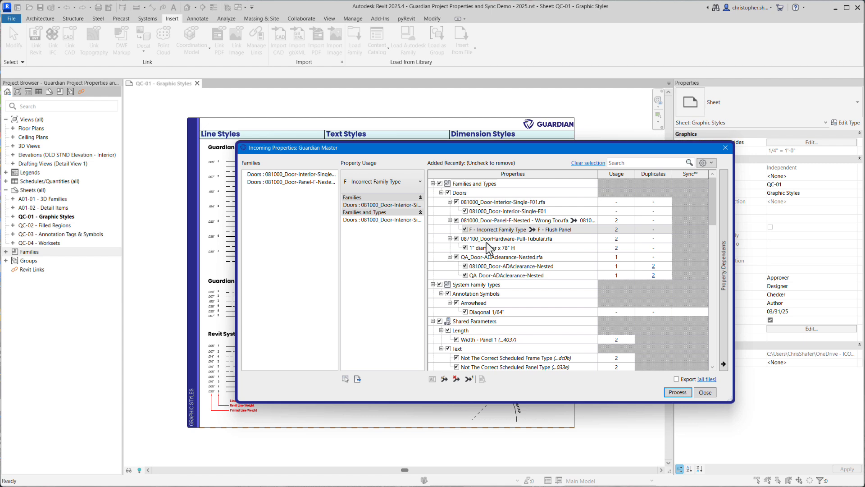
# Merge the shared parameter Not The Correct Scheduled Frame Type into the project's Scheduled Frame Type
pyautogui.scroll(-3, 505, 277)
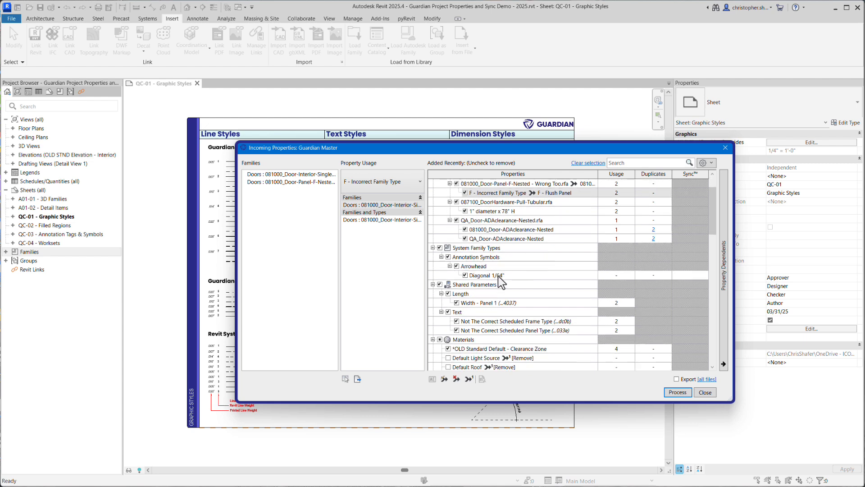
pyautogui.scroll(-1, 518, 280)
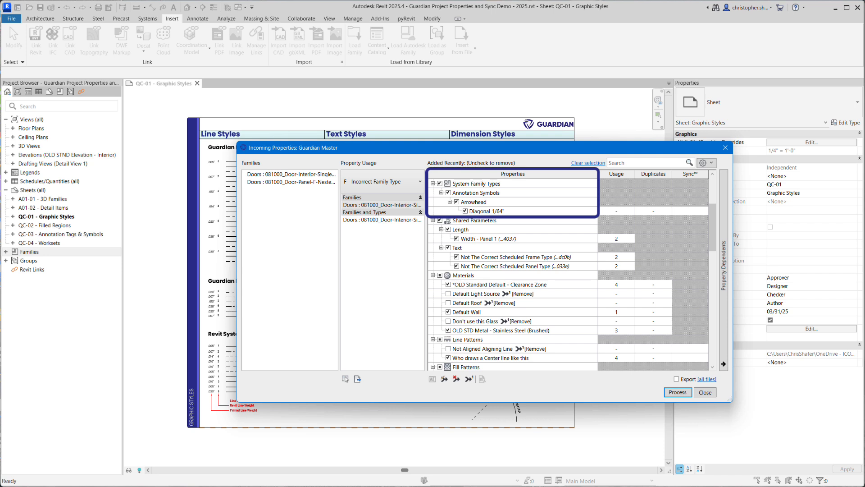
pyautogui.click(507, 257)
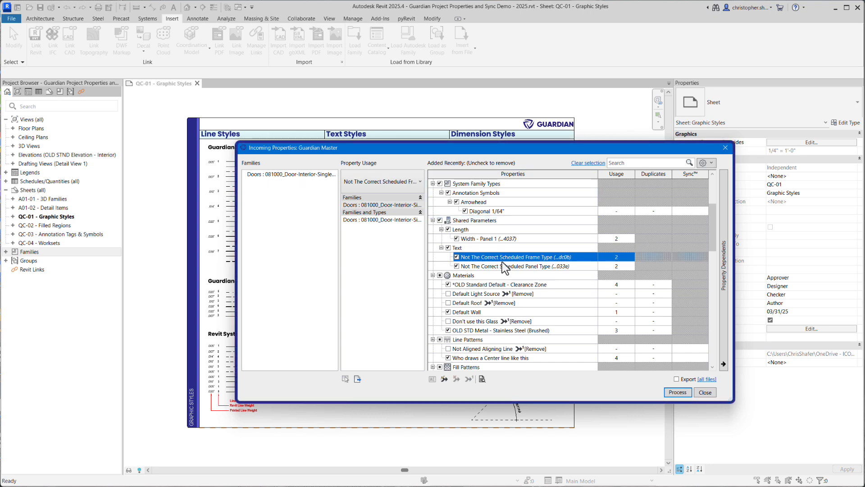
pyautogui.click(446, 379)
pyautogui.write('sch')
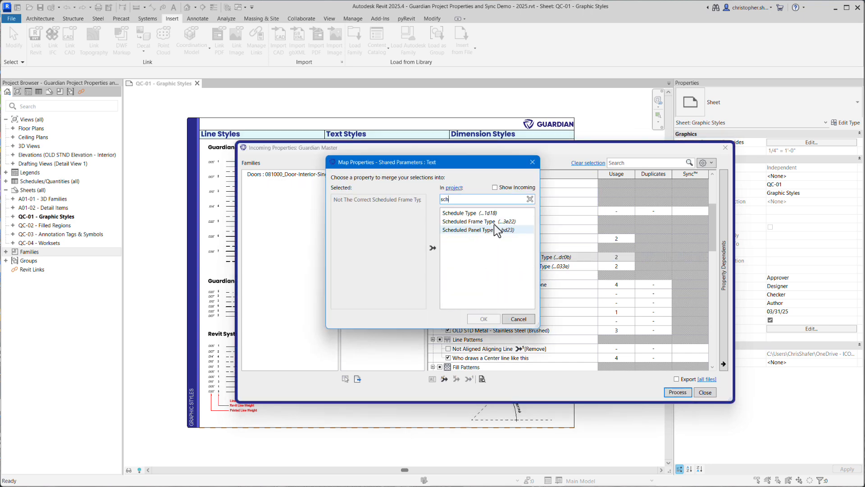
pyautogui.click(478, 221)
pyautogui.click(483, 318)
# Reopen the mapping of Not The Correct Scheduled Frame Type, compare project, mapping-rule and incoming targets, and choose Scheduled Panel Type
pyautogui.moveTo(560, 267)
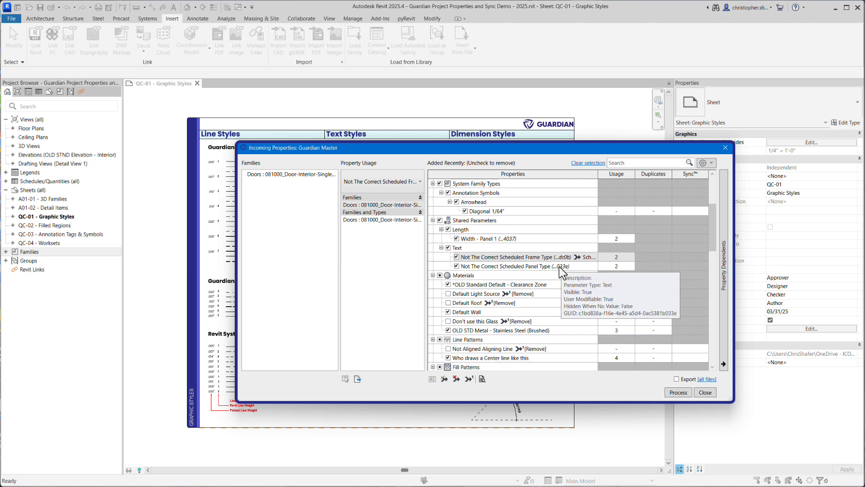
pyautogui.click(445, 378)
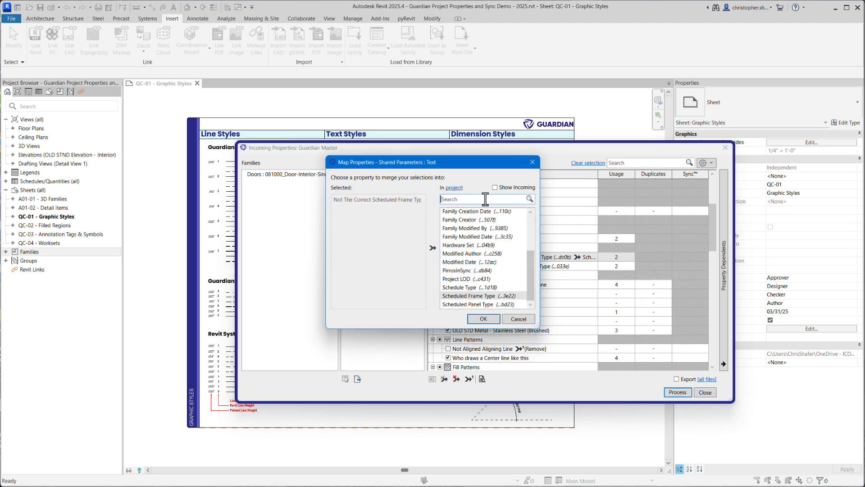
pyautogui.click(478, 304)
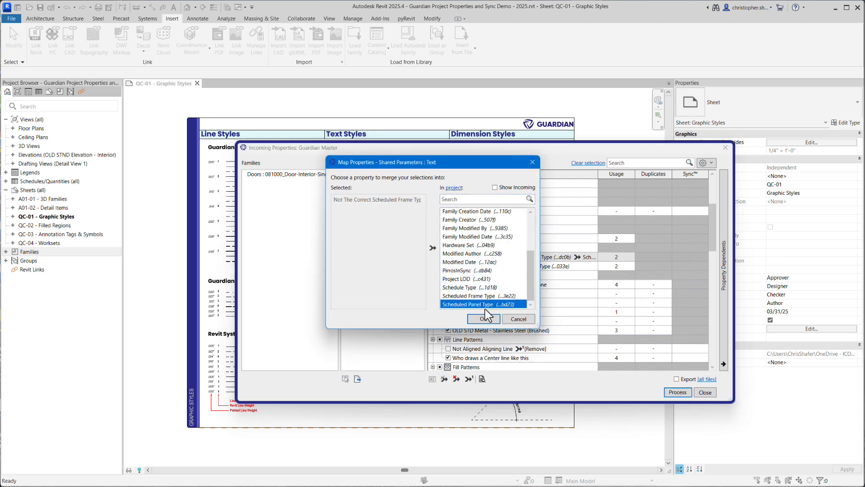
pyautogui.click(455, 188)
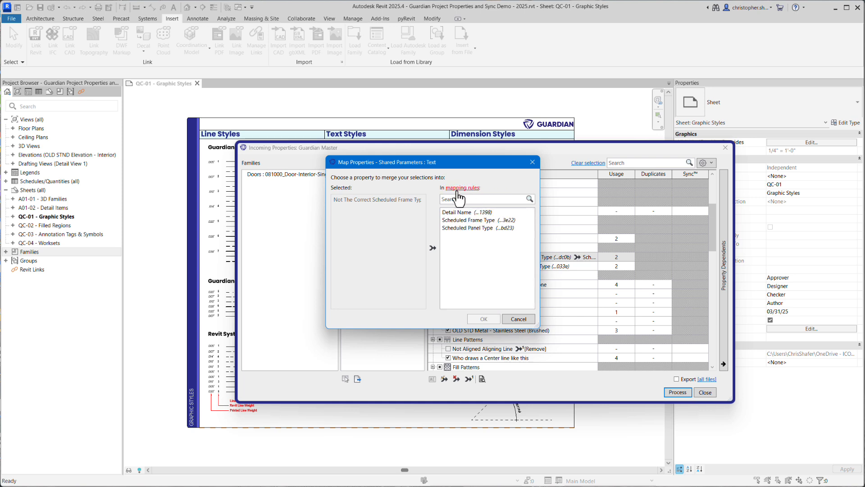
pyautogui.click(461, 188)
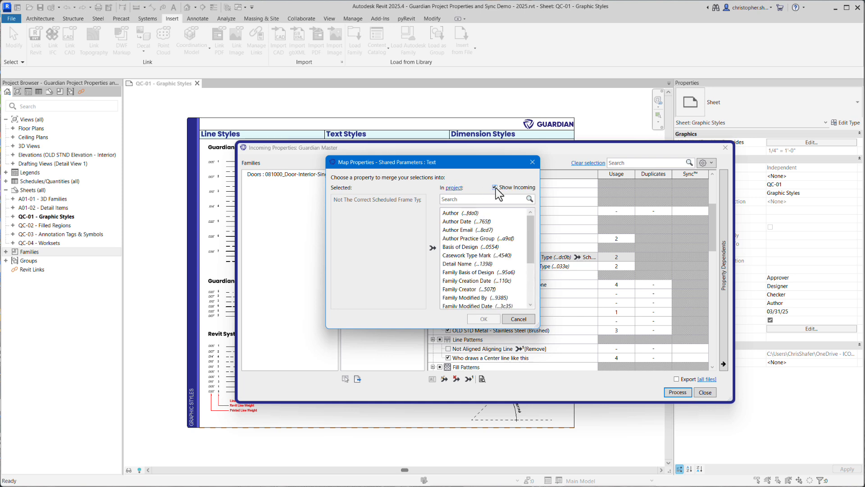
pyautogui.moveTo(532, 249); pyautogui.dragTo(532, 279)
pyautogui.click(495, 187)
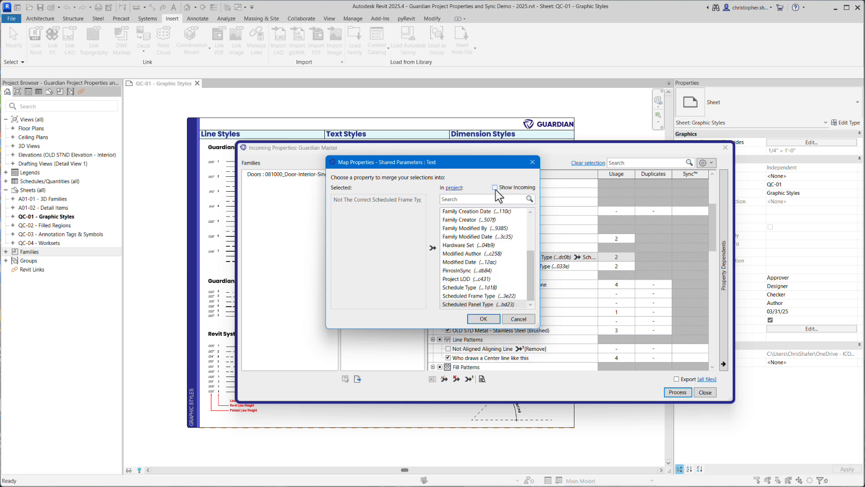
pyautogui.click(469, 304)
pyautogui.click(483, 319)
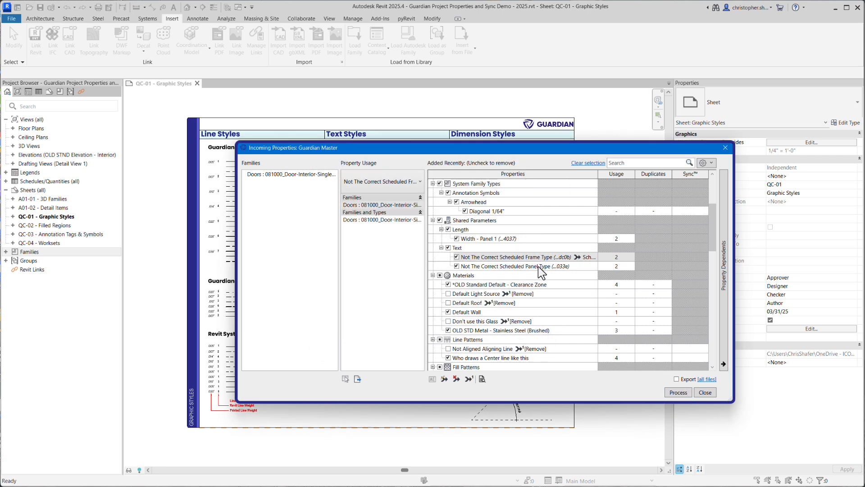
# Merge the shared parameter Not The Correct Scheduled Panel Type into the project's Scheduled Panel Type
pyautogui.click(445, 379)
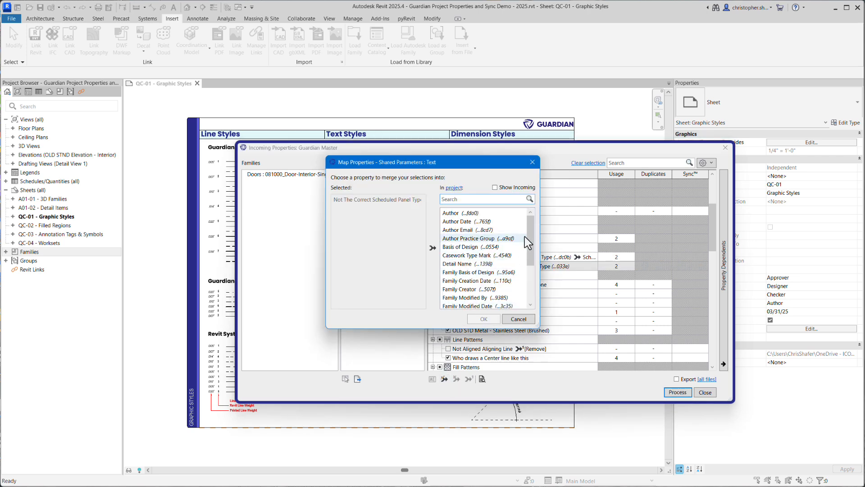
pyautogui.scroll(-5, 498, 302)
pyautogui.click(495, 303)
pyautogui.click(484, 318)
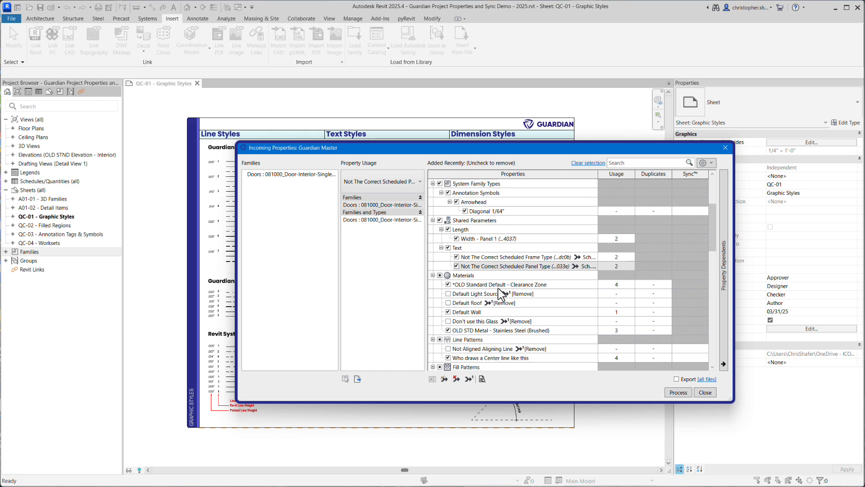
# Merge the material *OLD Standard Default - Clearance Zone into *GDN Default - Clearance Zone
pyautogui.click(499, 288)
pyautogui.click(444, 379)
pyautogui.click(478, 222)
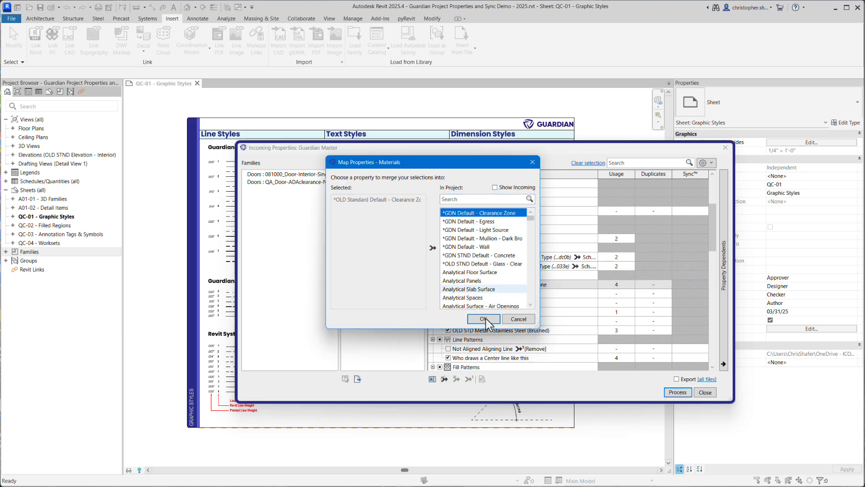
pyautogui.click(484, 318)
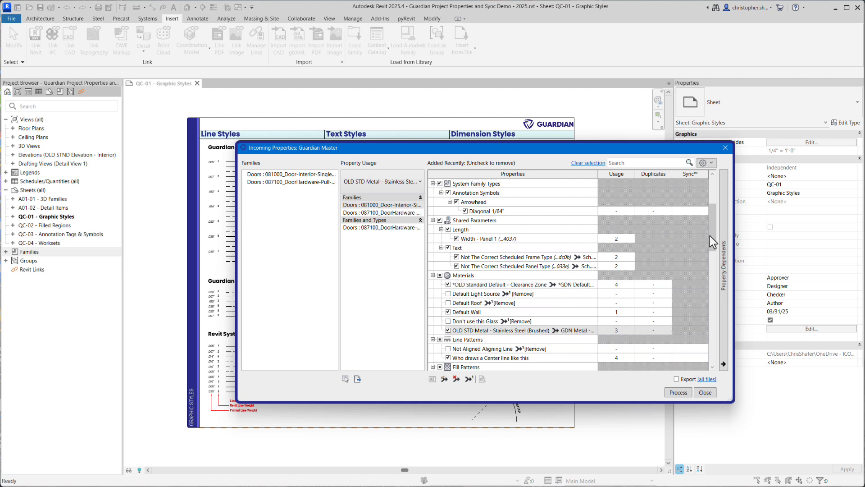
# Merge the material Don't use this Glass into *OLD STND Default - Glass - Clear
pyautogui.moveTo(711, 225); pyautogui.dragTo(710, 271)
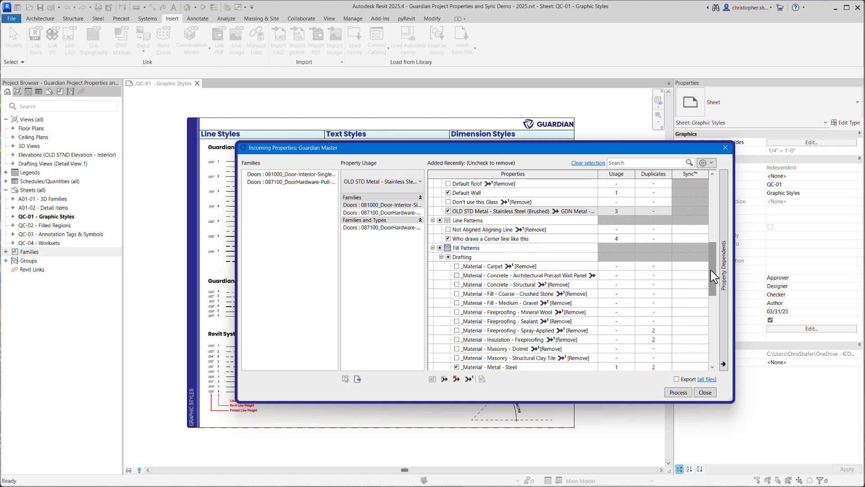
pyautogui.moveTo(710, 270); pyautogui.dragTo(710, 269)
pyautogui.click(467, 202)
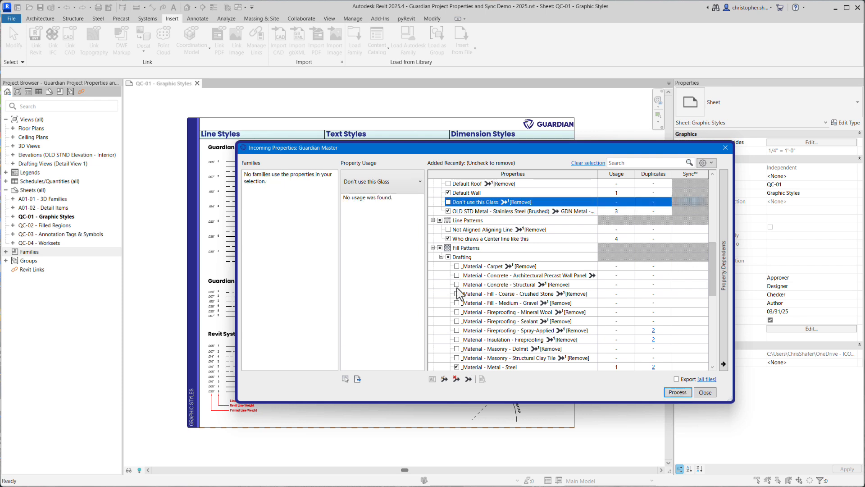
pyautogui.click(445, 379)
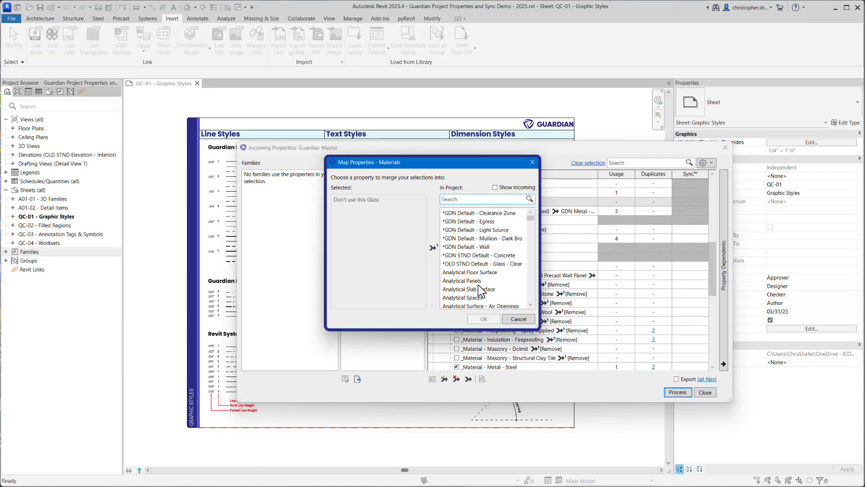
pyautogui.click(482, 265)
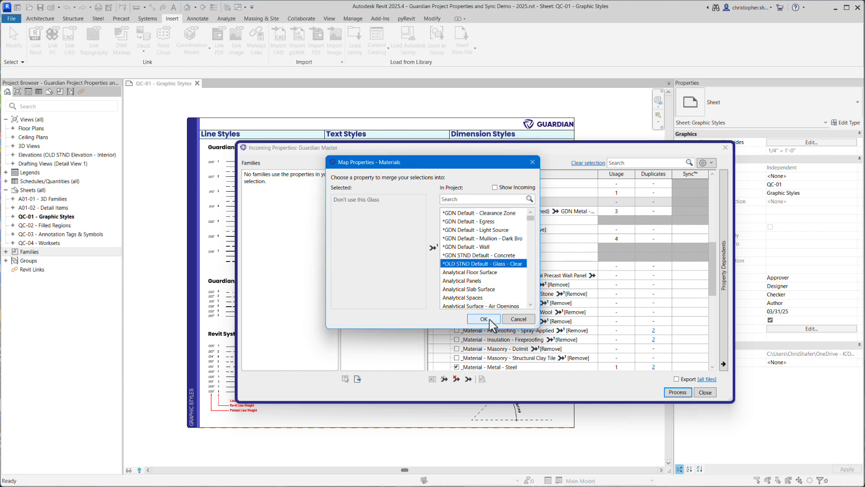
pyautogui.click(484, 319)
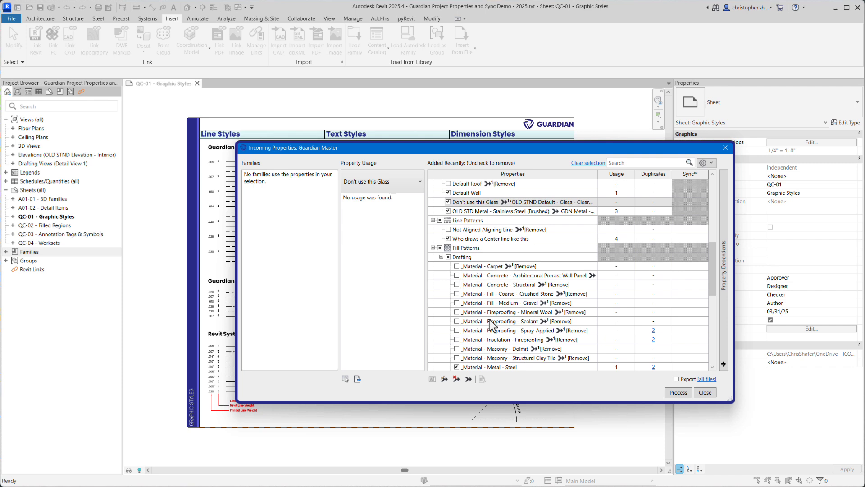
# Merge the line patterns Not Aligned Aligning Line into Aligning Line and Who draws a Center line like this into Center
pyautogui.click(489, 231)
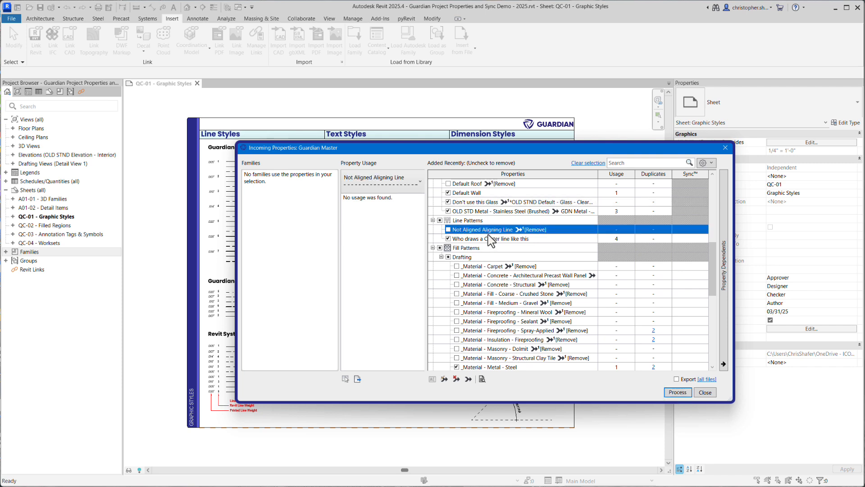
pyautogui.click(444, 379)
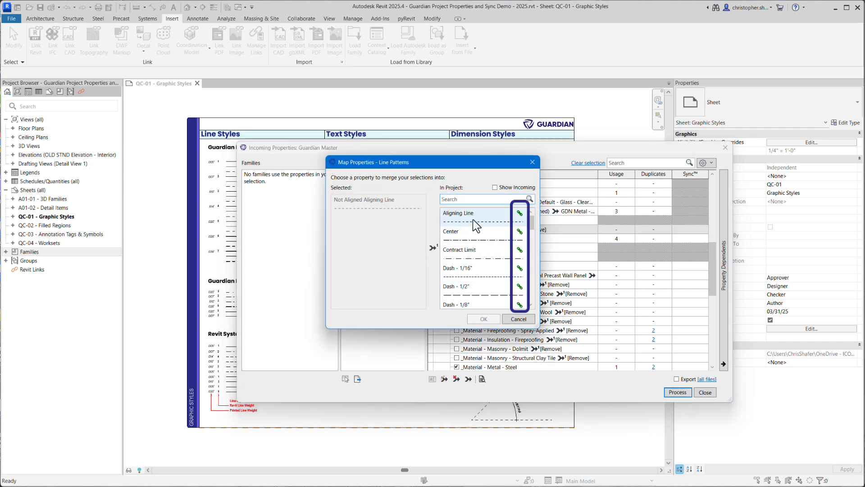
pyautogui.click(473, 220)
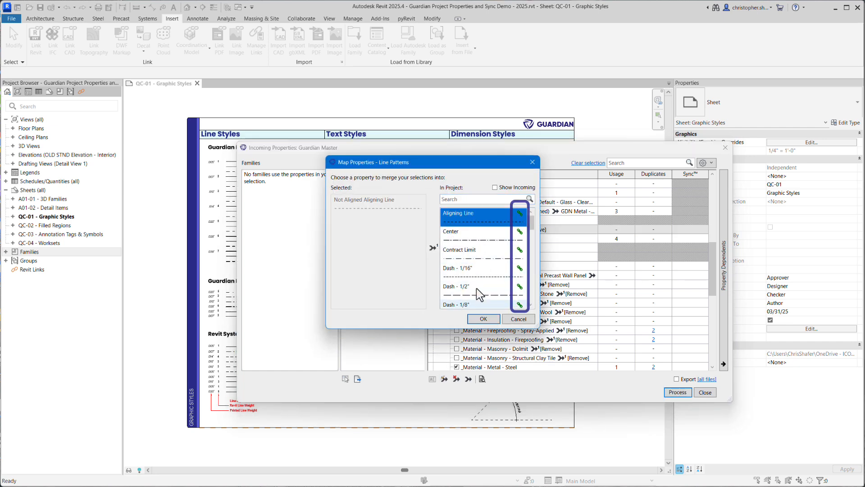
pyautogui.click(484, 319)
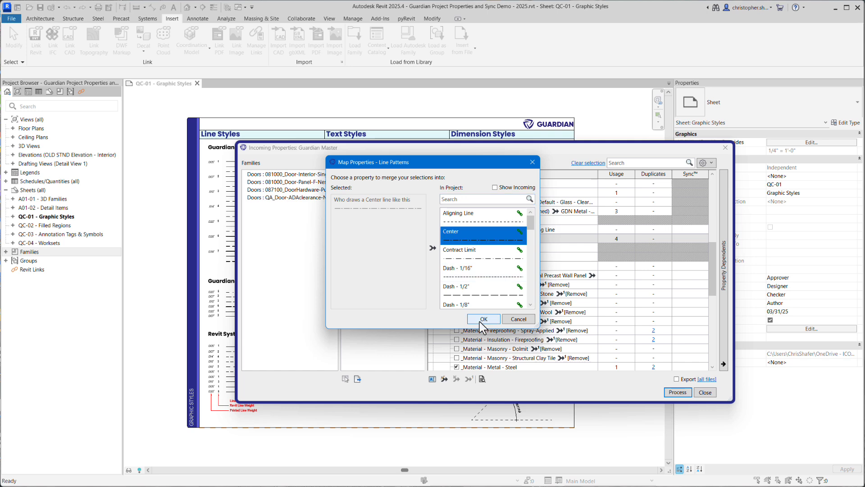
pyautogui.click(483, 318)
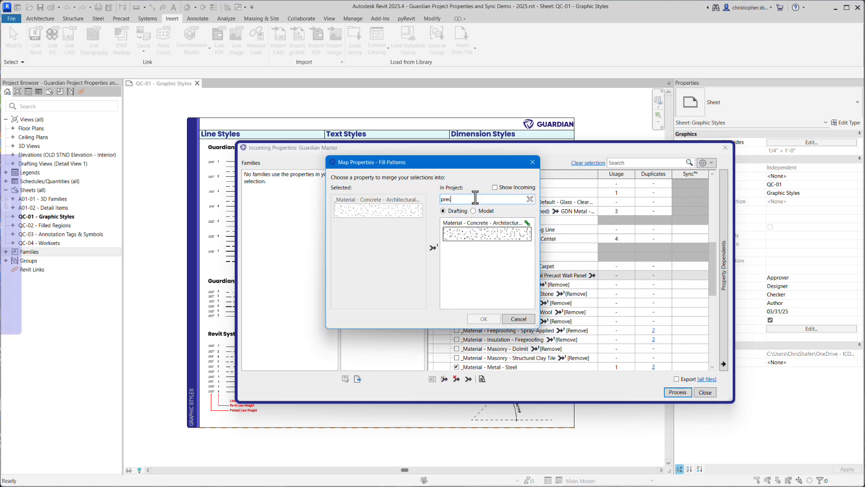
# Merge the fill patterns _Material - Carpet and _Material - Concrete - Structural into their matching project patterns
pyautogui.click(487, 232)
pyautogui.click(483, 318)
pyautogui.click(498, 285)
pyautogui.click(468, 379)
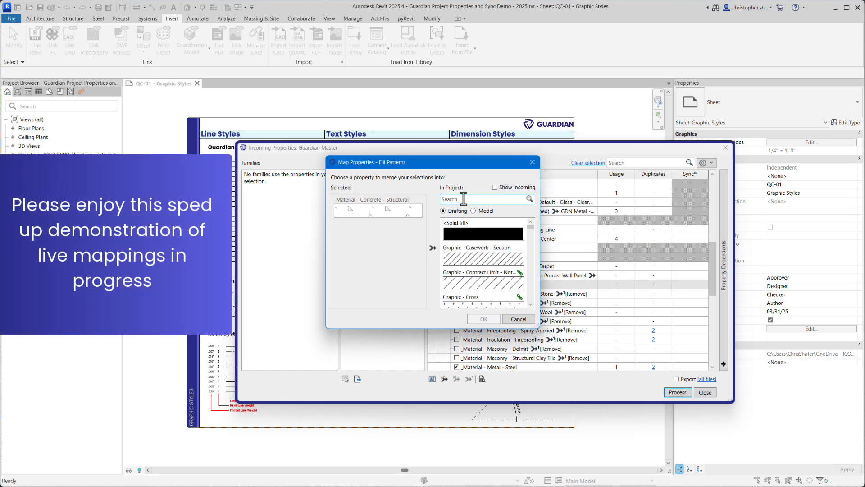
pyautogui.click(464, 199)
pyautogui.write('conc')
pyautogui.click(483, 318)
# Merge the fill patterns _Material - Fill - Coarse - Crushed Stone and _Material - Fill - Medium - Gravel into their matching project patterns
pyautogui.click(508, 294)
pyautogui.click(468, 379)
pyautogui.write('crush')
pyautogui.click(473, 235)
pyautogui.click(484, 319)
pyautogui.click(501, 302)
pyautogui.click(468, 379)
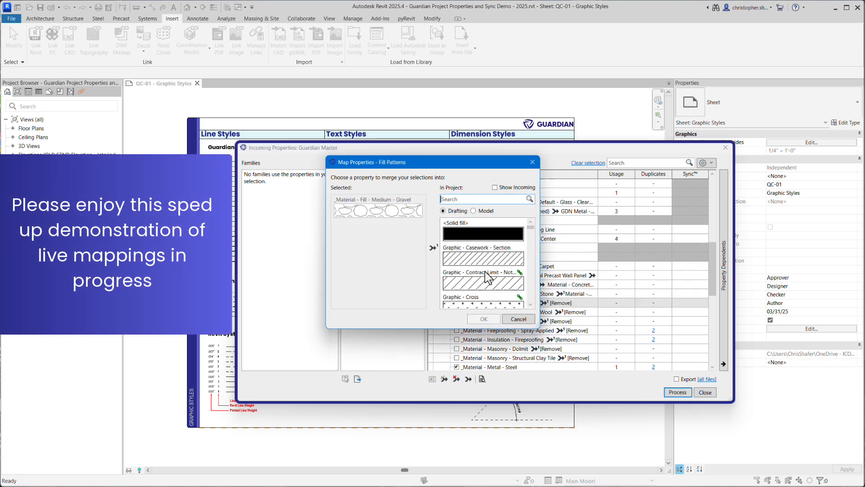
pyautogui.click(478, 199)
pyautogui.write('grav')
pyautogui.click(491, 255)
pyautogui.click(486, 318)
# Merge the fill patterns _Material - Fireproofing - Mineral Wool and _Material - Fireproofing - Sealant into their matching project patterns
pyautogui.click(493, 312)
pyautogui.click(444, 379)
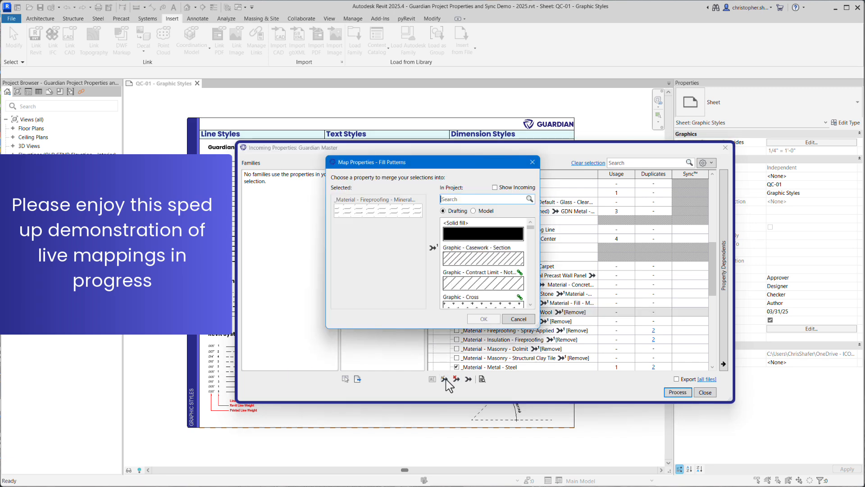
pyautogui.write('min')
pyautogui.click(495, 263)
pyautogui.click(486, 318)
pyautogui.click(493, 320)
pyautogui.write('sea')
pyautogui.click(484, 234)
pyautogui.click(484, 319)
# Merge the fill patterns _Material - Fireproofing - Spray-Applied and _Material - Insulation - Fireproofing into their matching project patterns
pyautogui.click(498, 330)
pyautogui.click(446, 380)
pyautogui.write('spray')
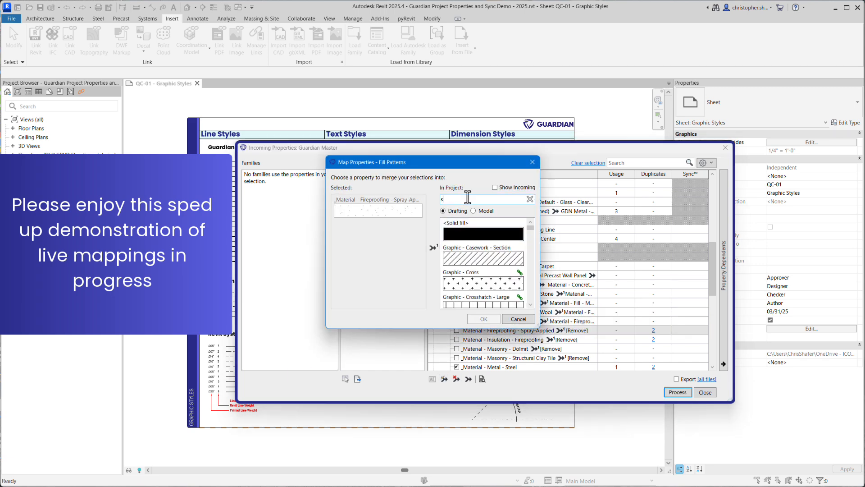
pyautogui.click(476, 237)
pyautogui.click(485, 319)
pyautogui.click(448, 380)
pyautogui.write('fire')
pyautogui.click(468, 307)
pyautogui.click(481, 321)
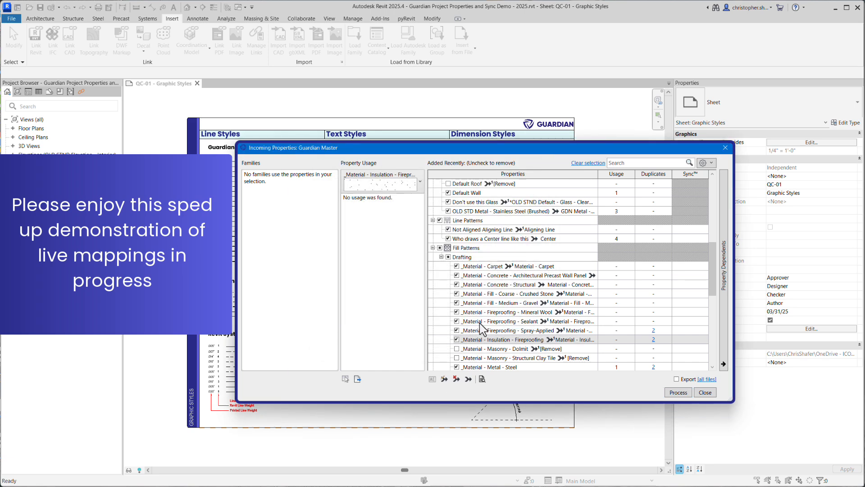
# Merge the fill patterns _Material - Masonry - Dolmit and _Material - Masonry - Structural Clay Tile into their matching project patterns
pyautogui.click(488, 349)
pyautogui.click(444, 380)
pyautogui.write('dol')
pyautogui.click(482, 235)
pyautogui.click(444, 379)
pyautogui.write('cla')
pyautogui.click(482, 235)
pyautogui.click(485, 319)
# Merge the fill patterns _Material - Resilient Tile and _Material - Sealant - Acoustical into Material - Resilient Tile and Material - Sealant - Acoustical
pyautogui.scroll(-6, 504, 319)
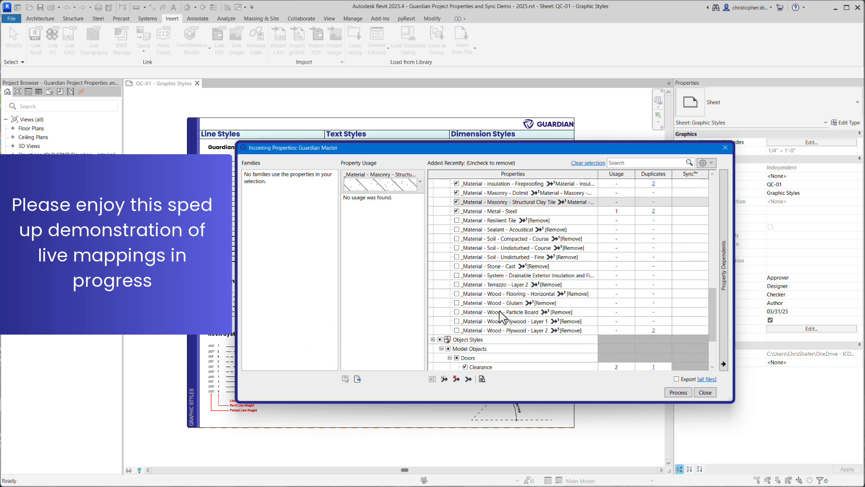
pyautogui.click(496, 220)
pyautogui.click(444, 379)
pyautogui.write('res')
pyautogui.click(493, 230)
pyautogui.click(445, 380)
pyautogui.write('acc')
pyautogui.press('BackSpace')
pyautogui.click(481, 284)
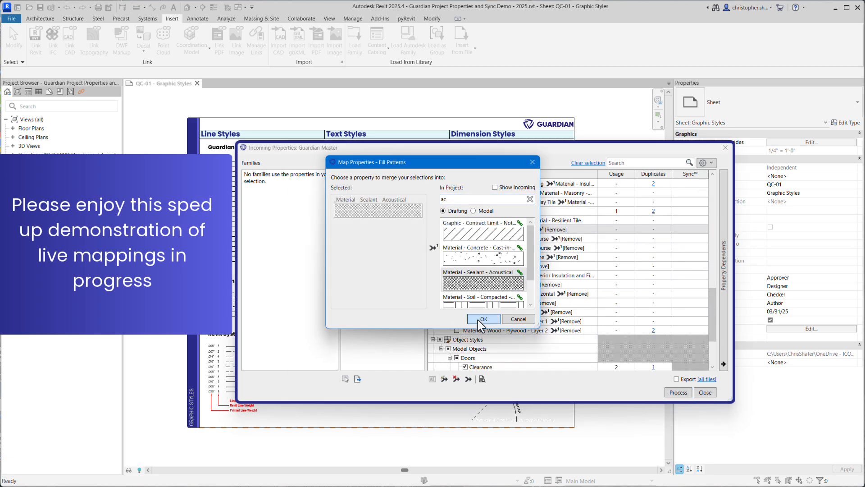
pyautogui.click(481, 320)
# Merge the fill patterns _Material - Soil - Compacted - Course and _Material - Soil - Undisturbed - Course into their matching project soil patterns
pyautogui.click(493, 238)
pyautogui.click(444, 379)
pyautogui.click(481, 320)
pyautogui.click(493, 247)
pyautogui.click(444, 380)
pyautogui.write('soi')
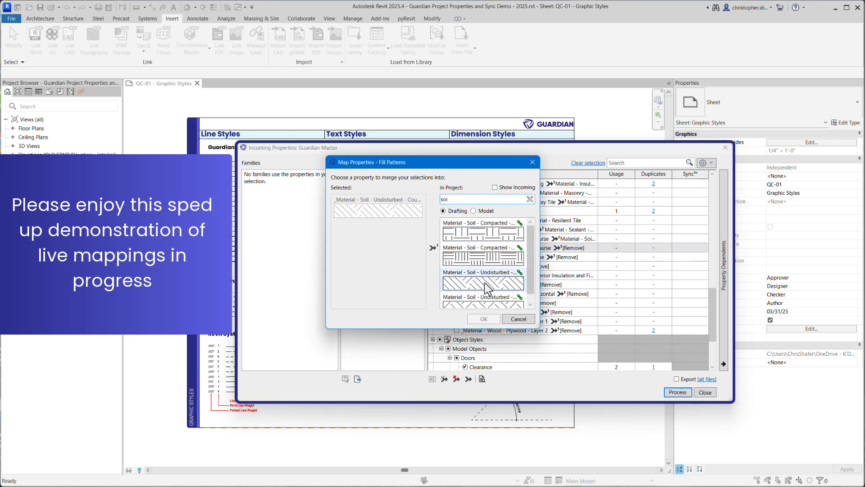
pyautogui.click(485, 283)
pyautogui.click(483, 319)
# Merge the fill pattern _Material - Soil - Undisturbed - Fine into the project's matching undisturbed soil pattern
pyautogui.click(488, 257)
pyautogui.click(444, 380)
pyautogui.write('soi')
pyautogui.click(484, 303)
pyautogui.click(483, 319)
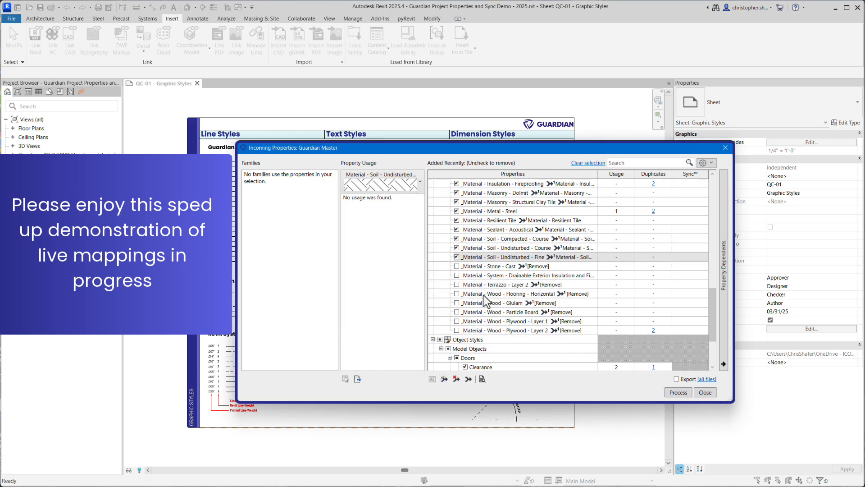
# Merge the _Material - Stone - Cast and _Material - System - Drainable Exterior Insulation fill patterns into their matching project patterns
pyautogui.click(486, 266)
pyautogui.click(476, 286)
pyautogui.click(484, 319)
pyautogui.click(487, 275)
pyautogui.click(444, 379)
pyautogui.click(483, 320)
# Merge the fill pattern _Material - Terrazzo - Layer 2 into Material - Terrazzo - Layer 2
pyautogui.click(487, 284)
pyautogui.click(444, 379)
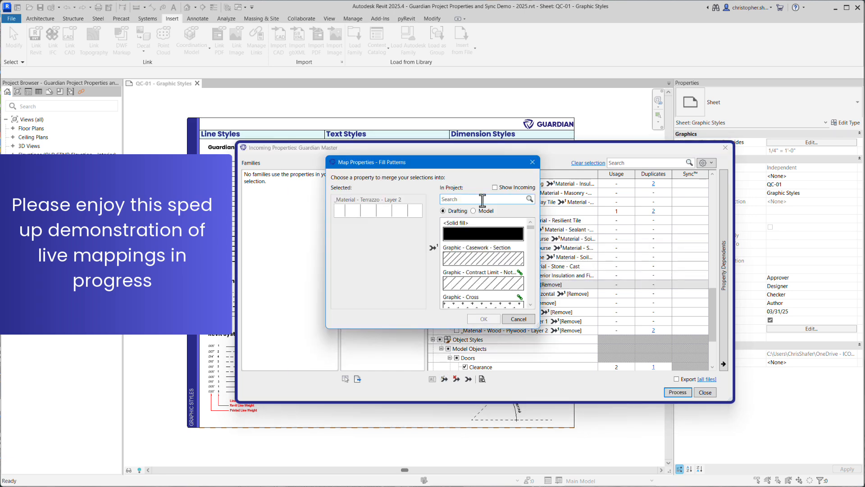
pyautogui.write('terra')
pyautogui.click(484, 258)
pyautogui.click(483, 319)
# Merge the fill pattern _Material - Wood - Flooring - Horizontal into the project's matching wood pattern
pyautogui.click(486, 293)
pyautogui.click(445, 379)
pyautogui.moveTo(460, 199); pyautogui.dragTo(425, 199)
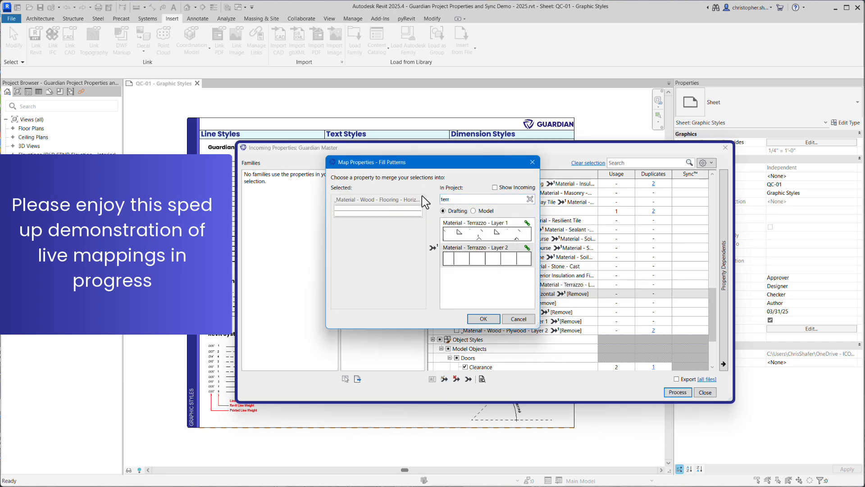
pyautogui.write('wood')
pyautogui.scroll(-2, 495, 244)
pyautogui.click(485, 253)
pyautogui.click(484, 319)
# Merge the fill pattern _Material - Wood - Glulam into Material - Wood - Glulam
pyautogui.click(486, 303)
pyautogui.click(444, 380)
pyautogui.click(476, 199)
pyautogui.write('glu')
pyautogui.click(485, 233)
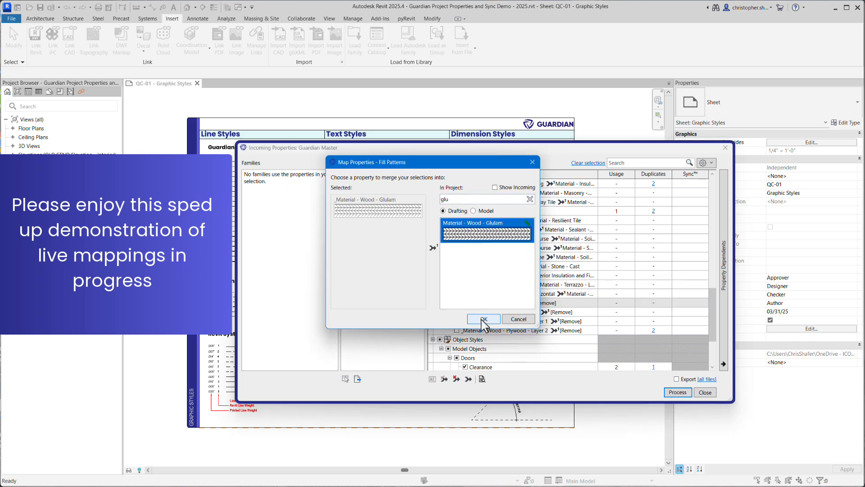
pyautogui.click(484, 234)
pyautogui.click(484, 319)
pyautogui.click(487, 321)
pyautogui.click(444, 379)
pyautogui.click(460, 198)
pyautogui.write('plywood')
pyautogui.press('BackSpace')
pyautogui.press('BackSpace')
pyautogui.press('BackSpace')
pyautogui.press('BackSpace')
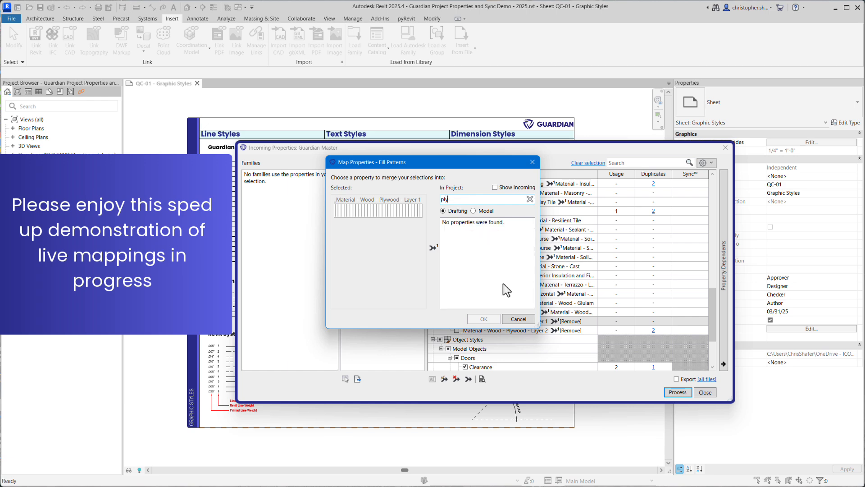
pyautogui.click(513, 319)
pyautogui.click(510, 330)
# Merge the Doors object style Clearance into the suggested Clearance Zone
pyautogui.scroll(-3, 520, 325)
pyautogui.click(490, 303)
pyautogui.click(481, 294)
pyautogui.click(444, 380)
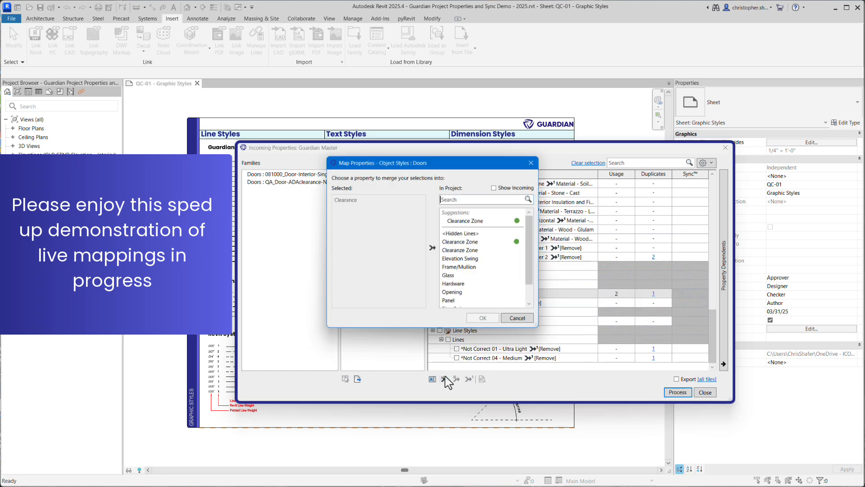
pyautogui.click(467, 220)
pyautogui.click(484, 318)
# Merge the Doors object style Clearance Zones and the Generic Models object style Clearance into Clearance Zone
pyautogui.click(494, 303)
pyautogui.click(444, 379)
pyautogui.click(468, 221)
pyautogui.click(484, 320)
pyautogui.click(485, 321)
pyautogui.click(445, 380)
pyautogui.click(469, 220)
pyautogui.click(485, 319)
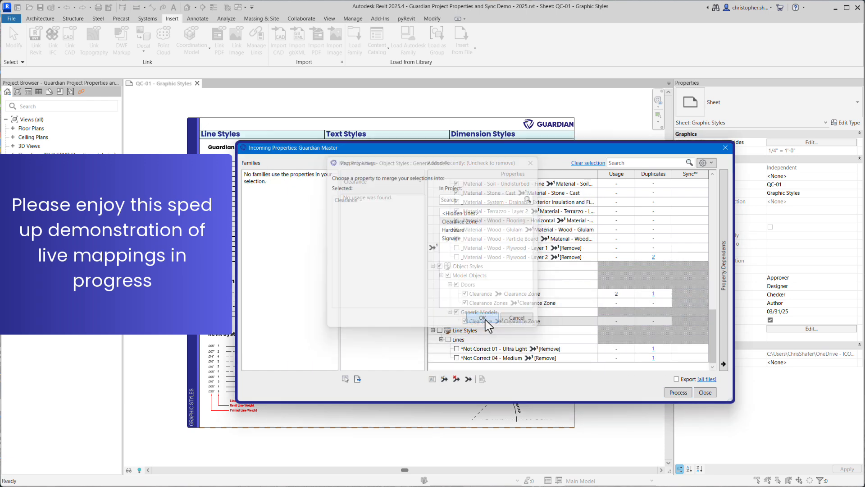
# Merge the line styles *Not Correct 01 - Ultra Light and *Not Correct 04 - Medium into their standard project line styles
pyautogui.click(466, 294)
pyautogui.click(483, 319)
pyautogui.click(487, 358)
pyautogui.click(445, 379)
pyautogui.click(466, 220)
pyautogui.click(484, 319)
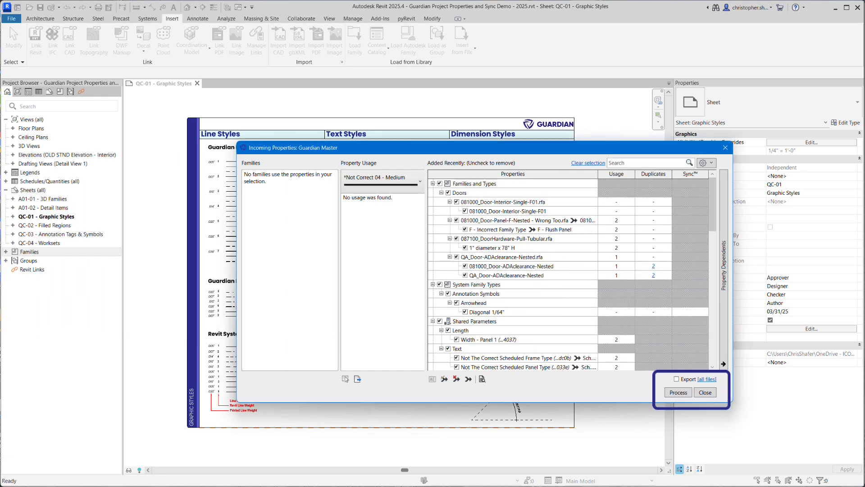
# Process the incoming properties with their assigned mappings and removals
pyautogui.click(706, 379)
pyautogui.click(703, 379)
pyautogui.click(676, 391)
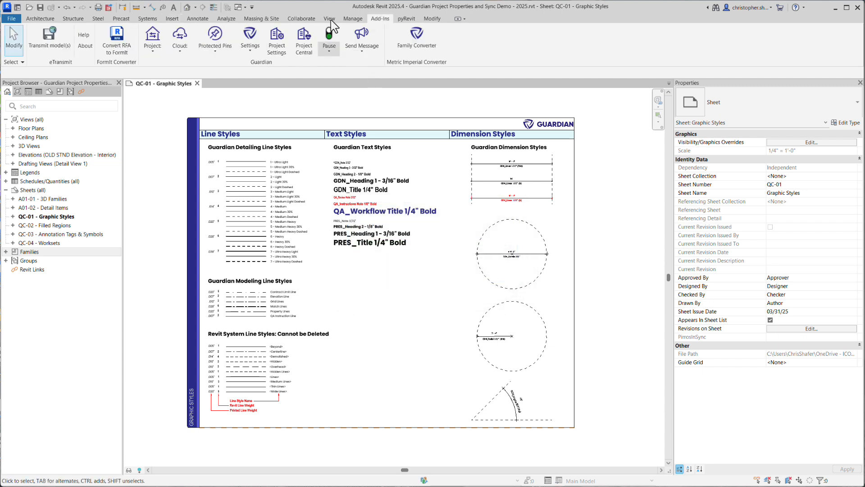
# Review the project's line patterns and their cloud status in Guardian, and close the list
pyautogui.click(153, 57)
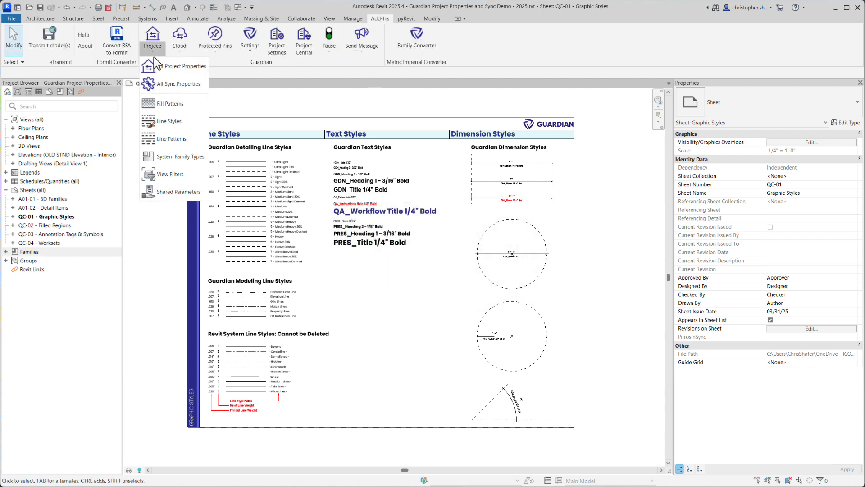
pyautogui.click(165, 141)
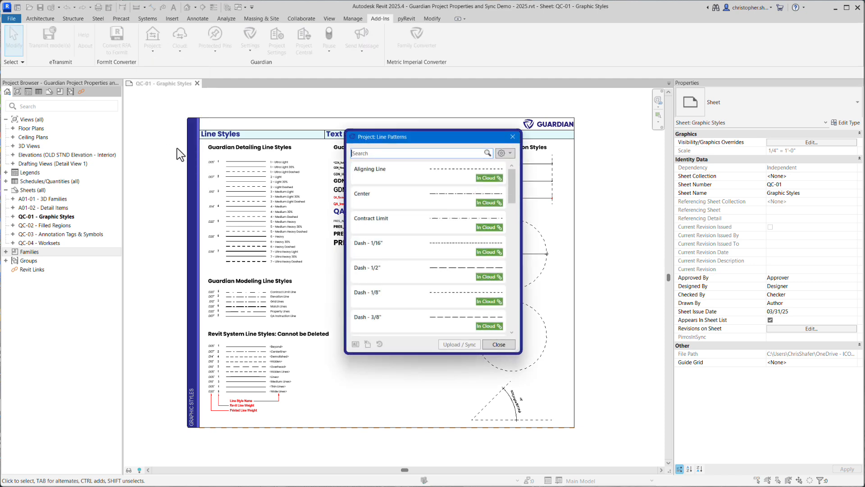
pyautogui.scroll(-1, 515, 194)
pyautogui.scroll(-1, 514, 192)
pyautogui.scroll(2, 512, 188)
pyautogui.click(498, 344)
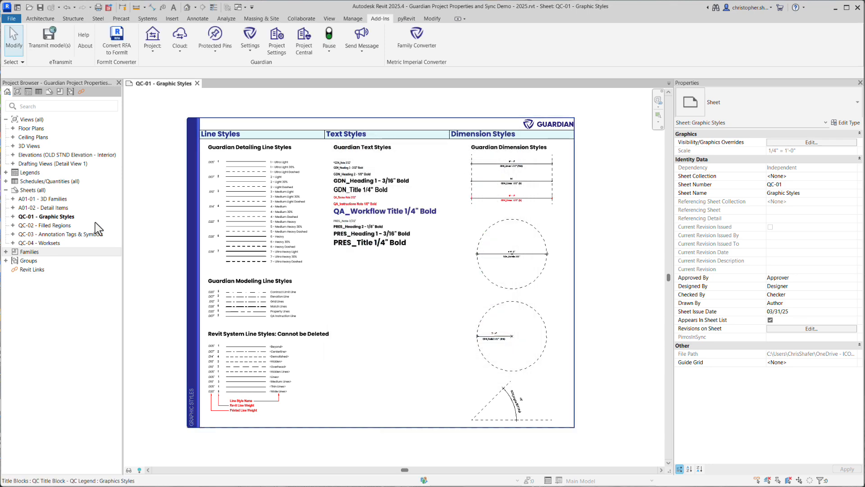
# Open Guardian's mapping configurations and search the Guardian Master rules for "Guardian"
pyautogui.click(248, 52)
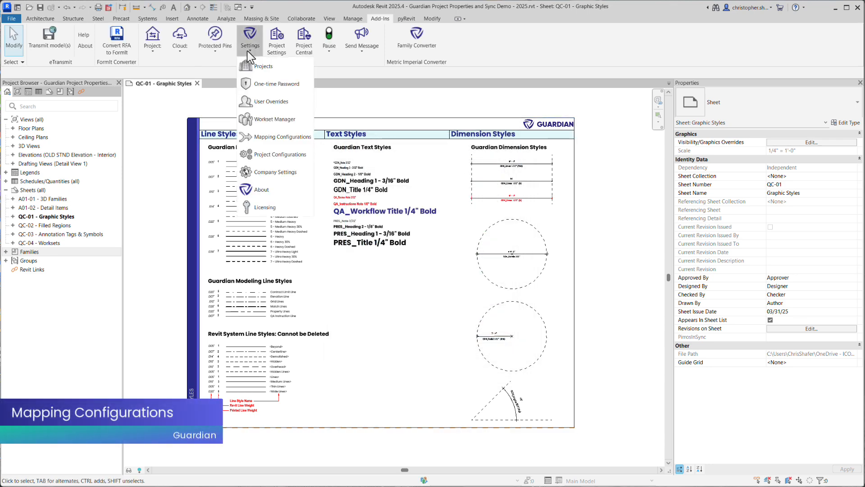
pyautogui.click(280, 136)
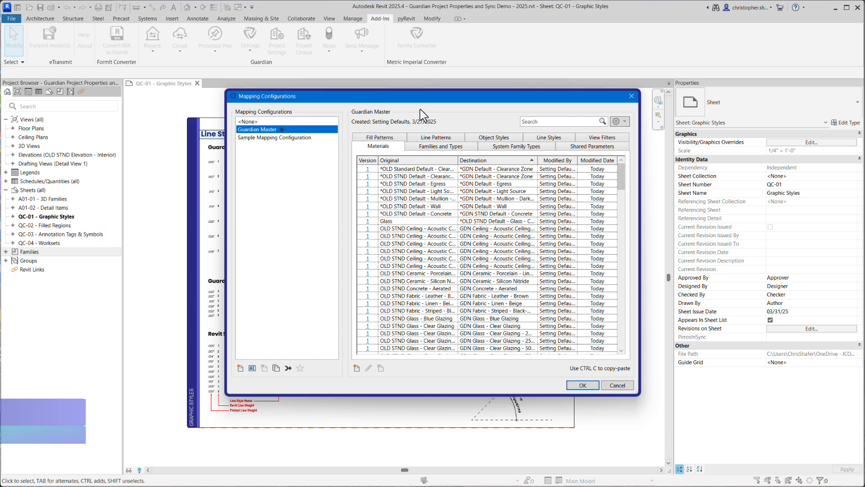
pyautogui.click(539, 122)
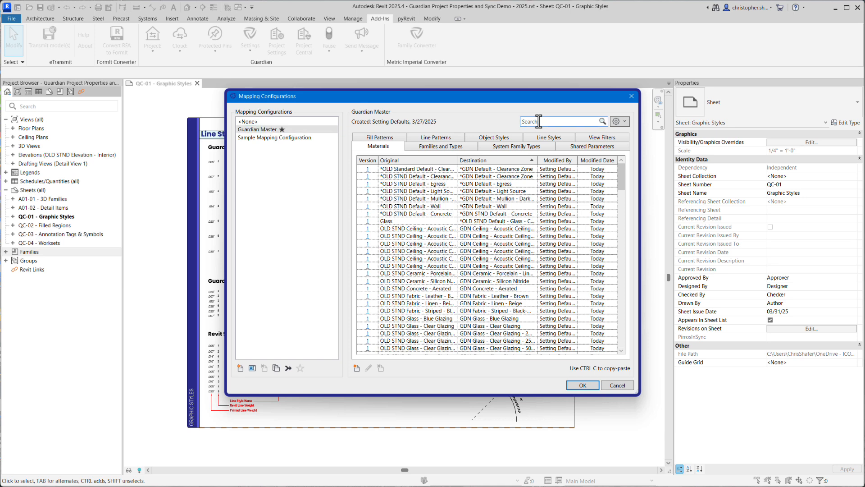
pyautogui.write('Guardian')
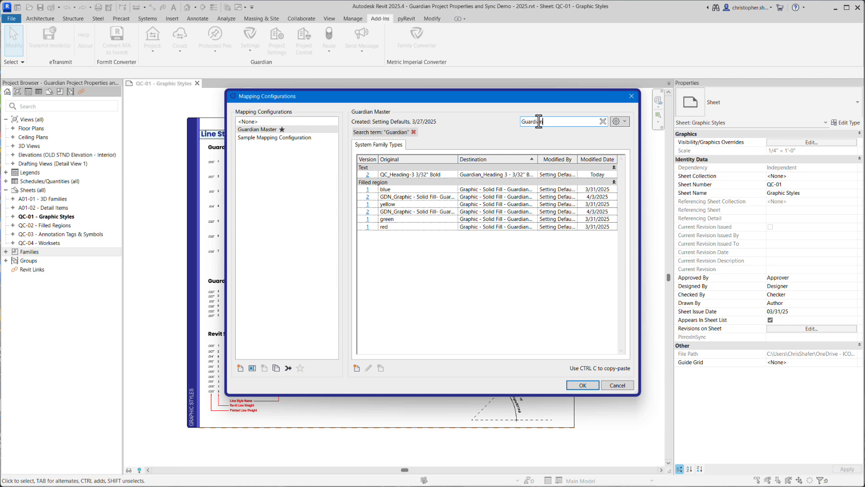
# Replace the Guardian prefix with GDN in the destination of the QC_Heading-3 3/32" Bold text mapping, and save the configuration
pyautogui.click(484, 177)
pyautogui.click(368, 368)
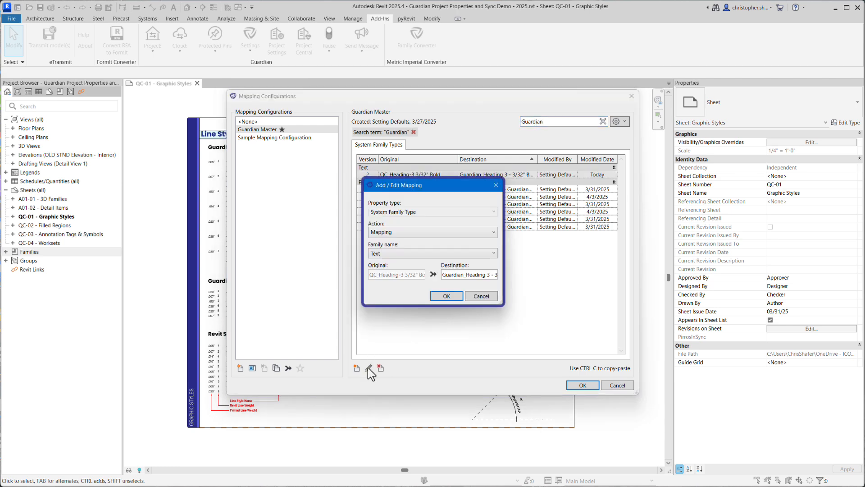
pyautogui.moveTo(462, 276); pyautogui.dragTo(409, 273)
pyautogui.write('GDN')
pyautogui.click(446, 296)
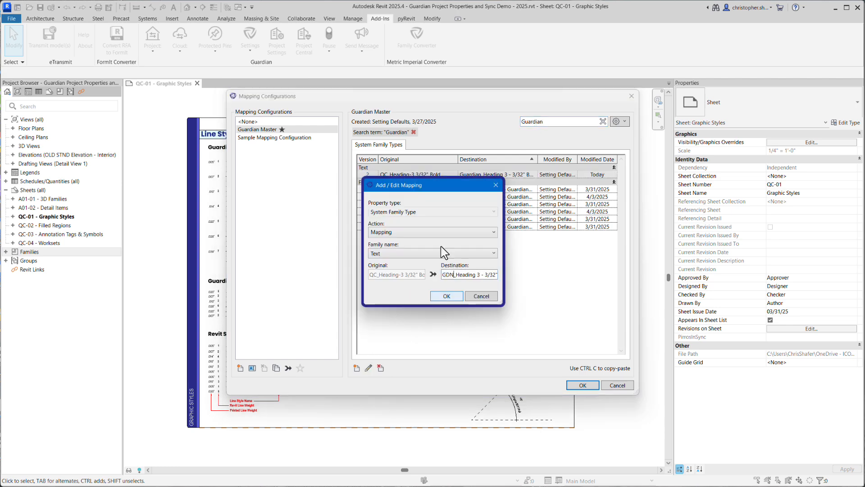
pyautogui.click(414, 132)
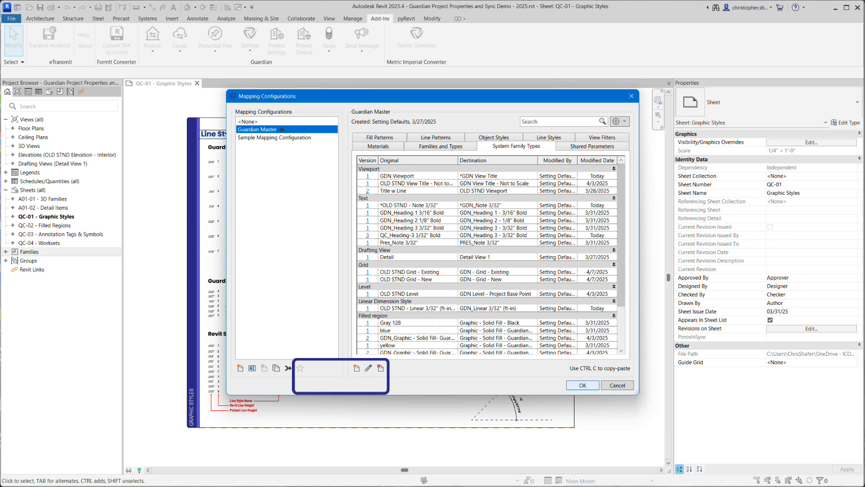
pyautogui.click(582, 385)
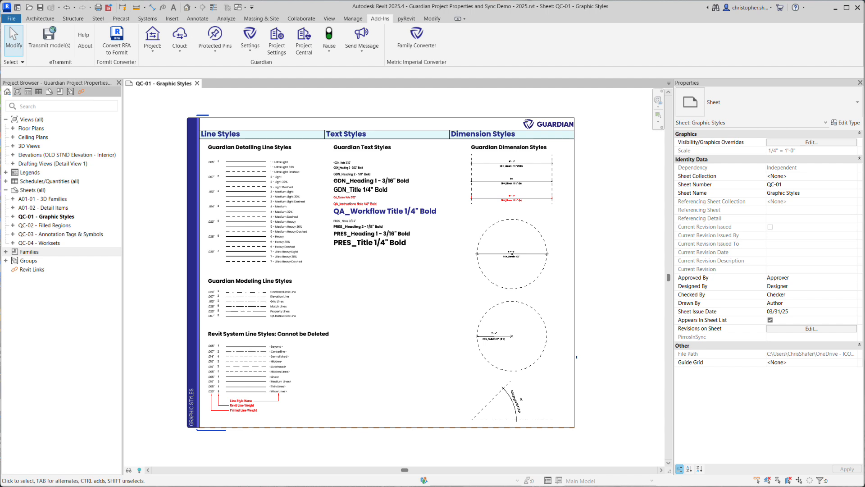